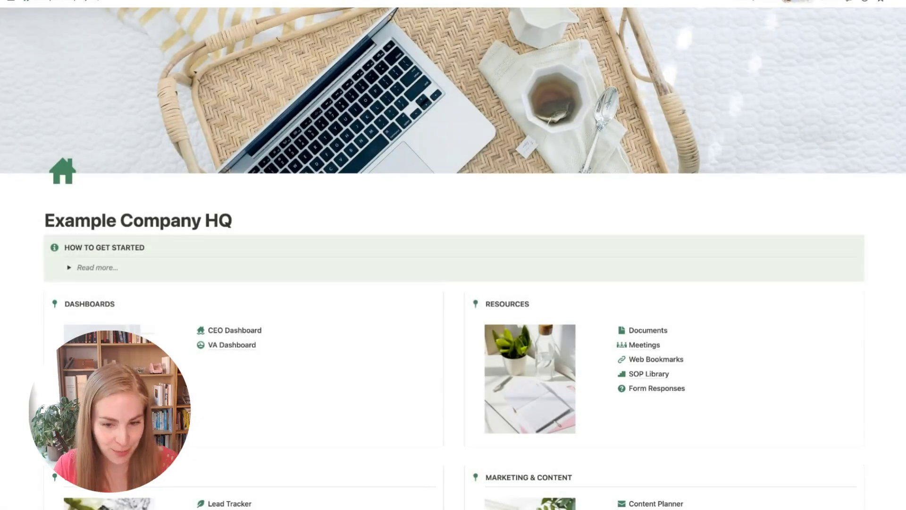
Scroll down to Leads & Clients and open the Lead Tracker's Sales Pipeline board.
scroll(538, 186, down, 6)
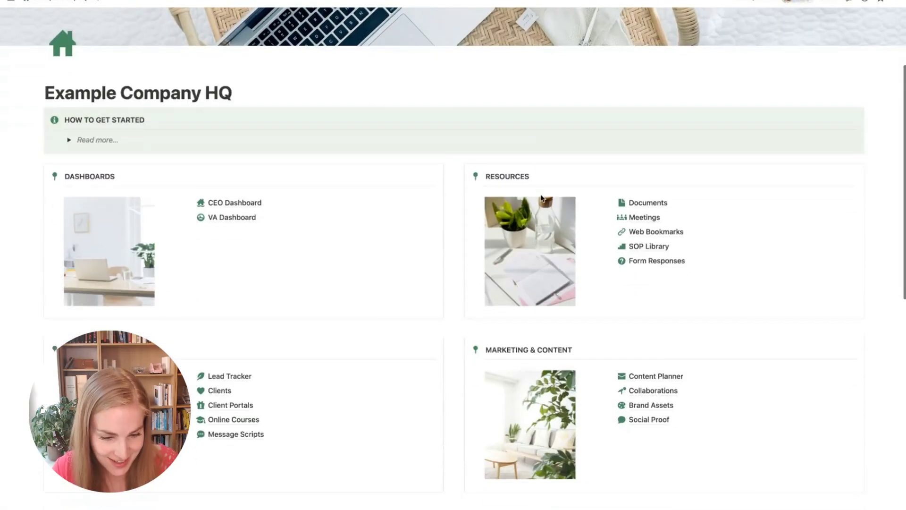
scroll(541, 198, down, 1)
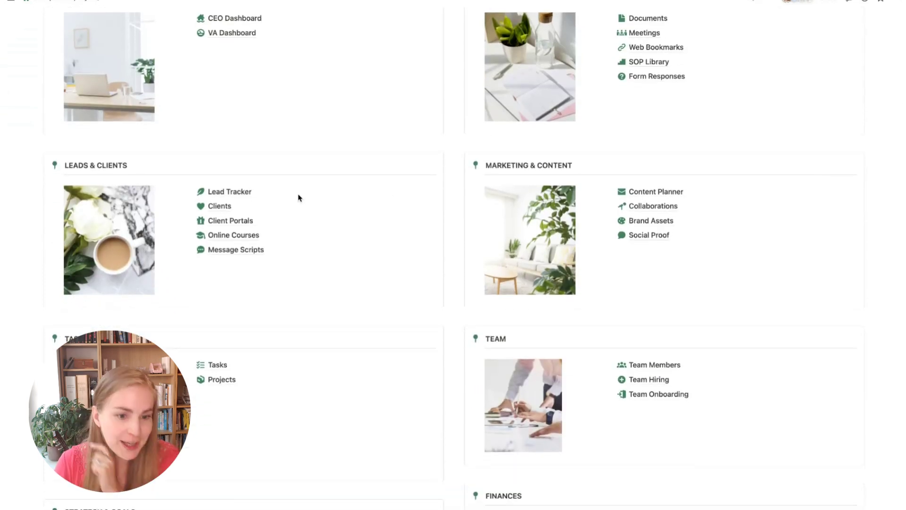
click(231, 196)
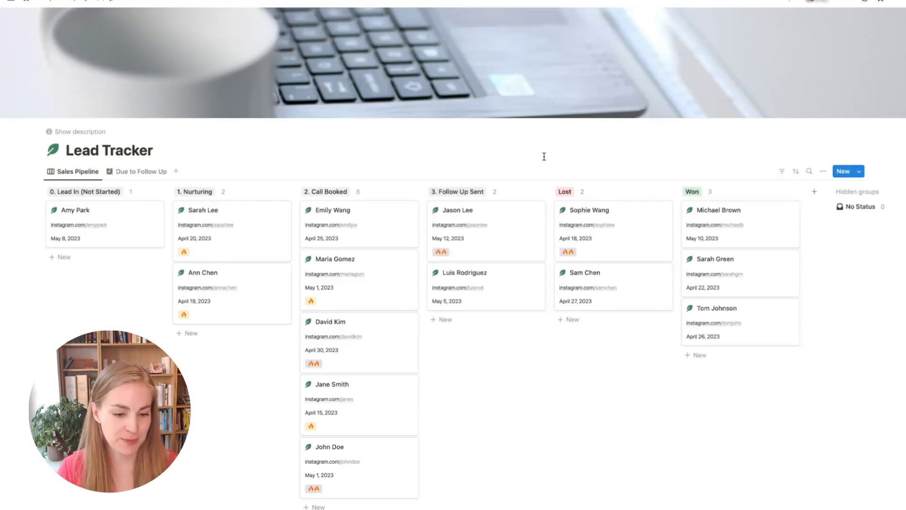
scroll(544, 156, down, 2)
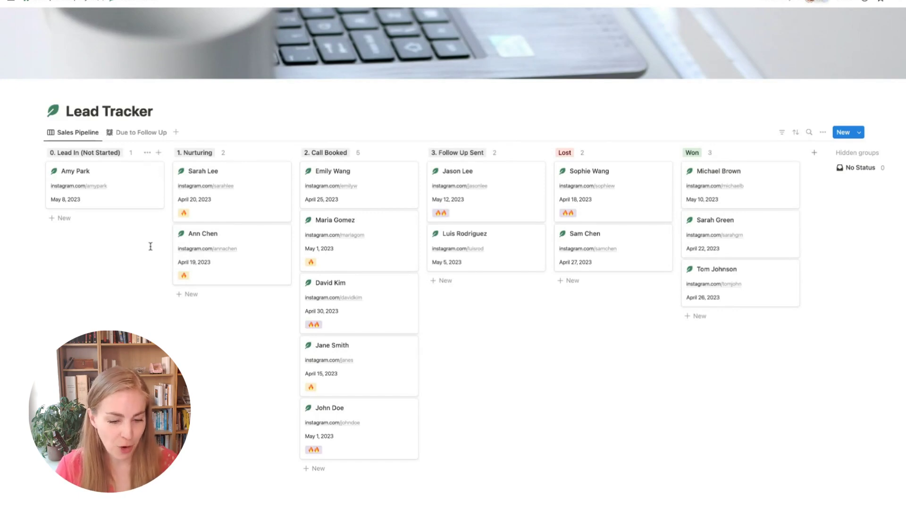
Open the first Nurturing lead and review its Status and Hot Lead options without changing them.
click(263, 202)
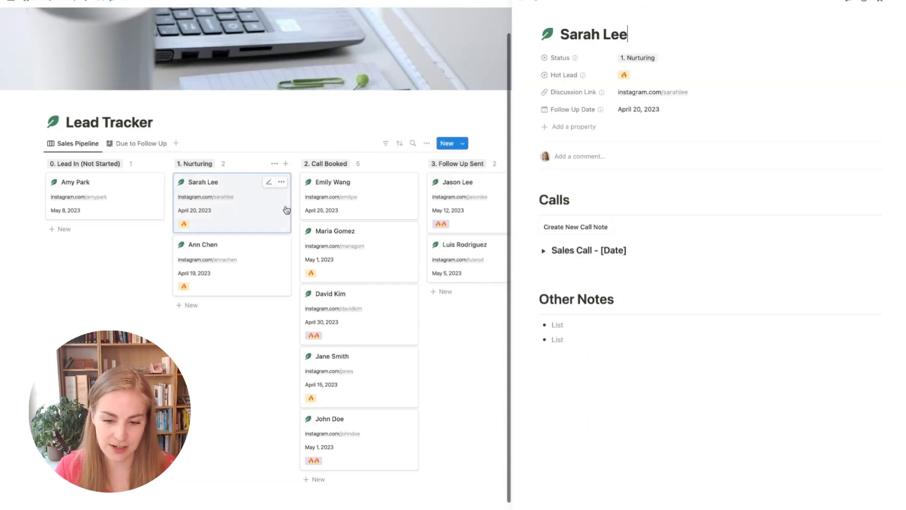
click(654, 62)
key(Escape)
click(654, 75)
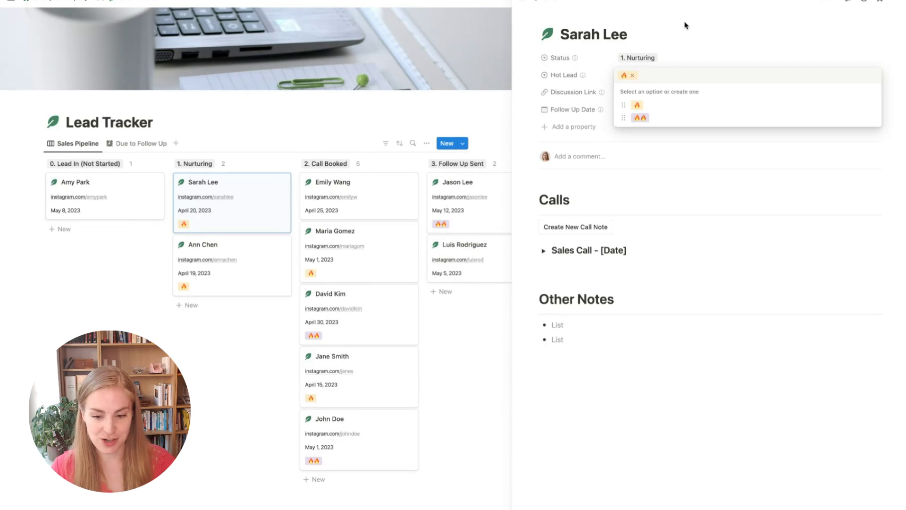
click(685, 27)
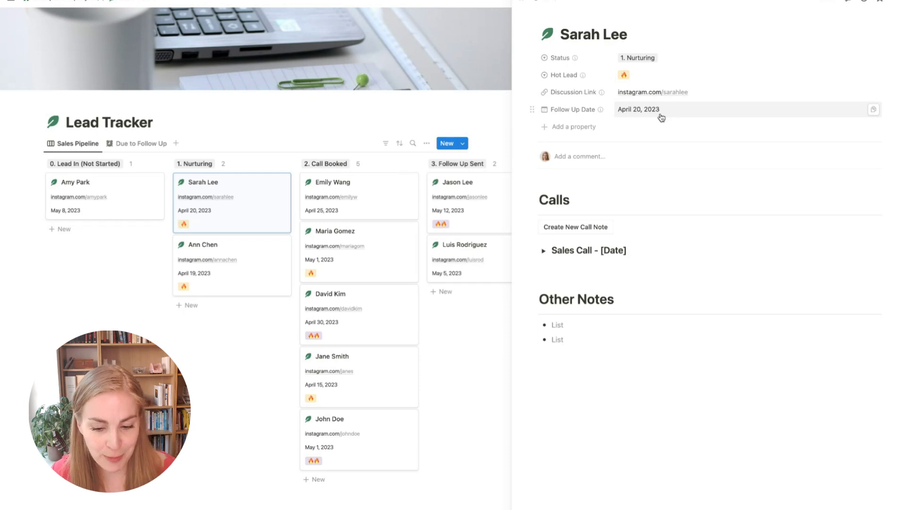
Add another Sales Call - [Date] note, expand and collapse the first note, then close the peek.
click(585, 229)
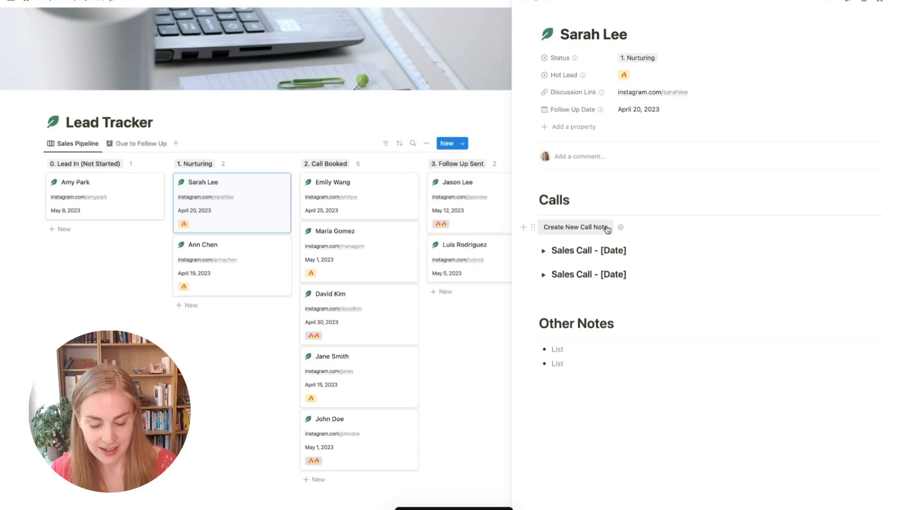
click(543, 251)
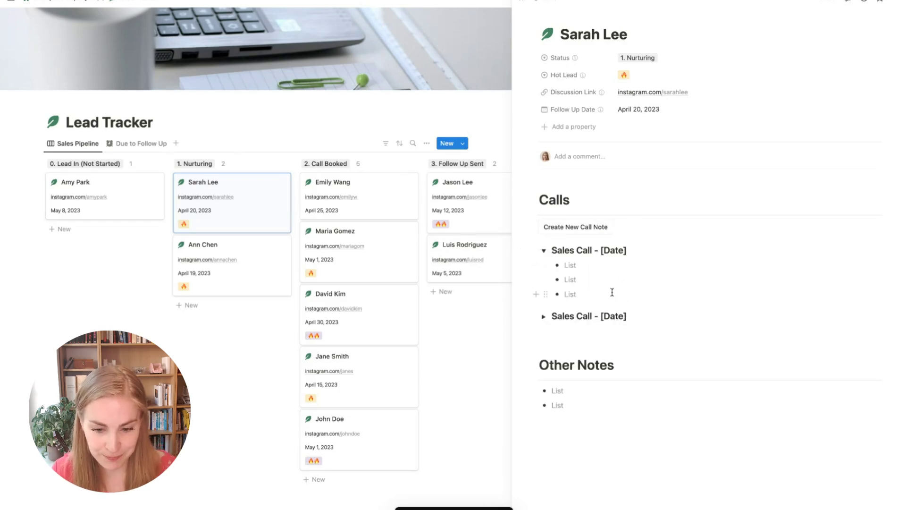
click(543, 251)
click(523, 2)
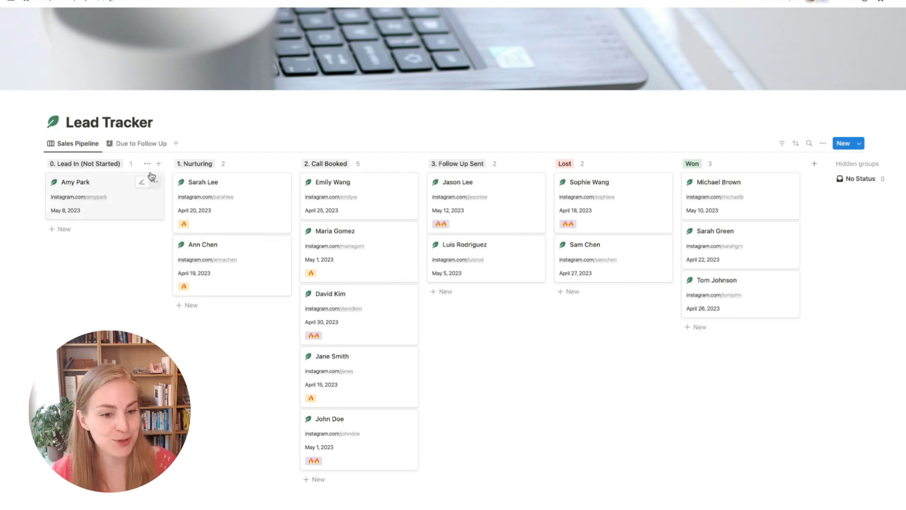
Switch to the Due to Follow Up table view.
click(141, 143)
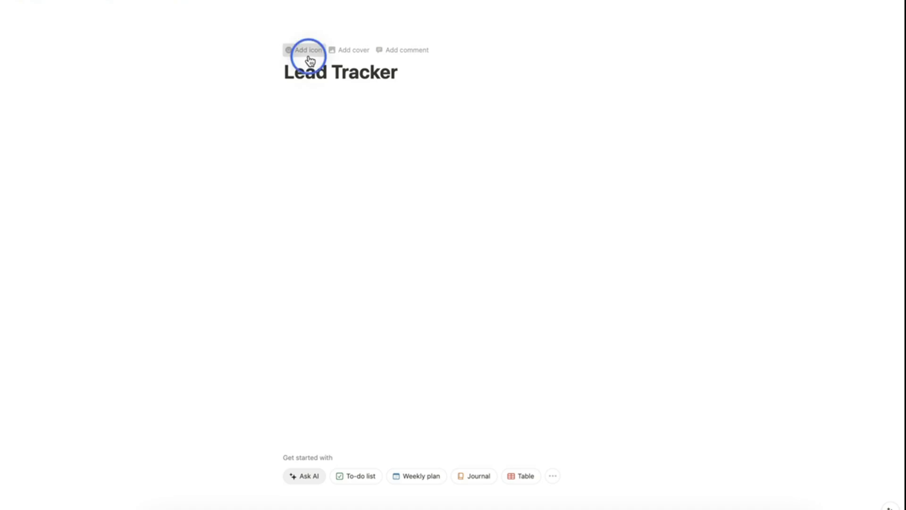
Give the page a person icon and a white diagonal-lines Unsplash cover found by searching 'minimal'.
click(246, 103)
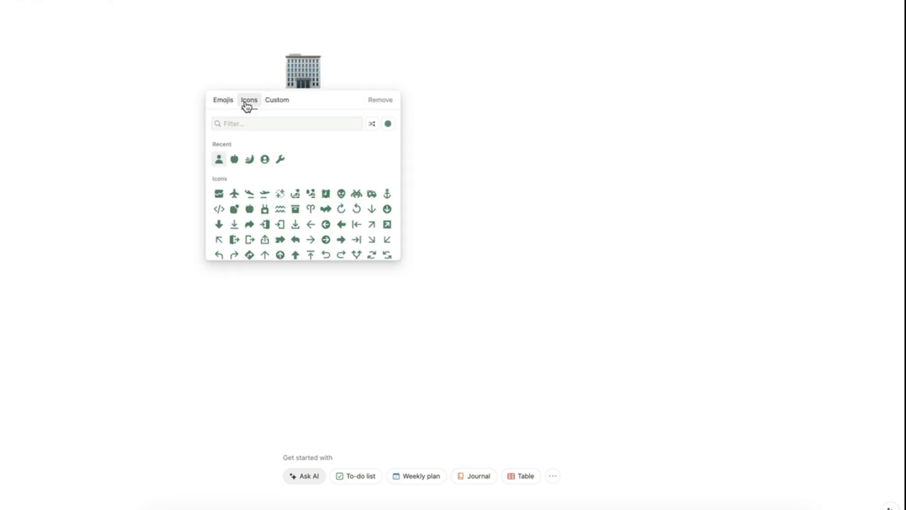
click(220, 157)
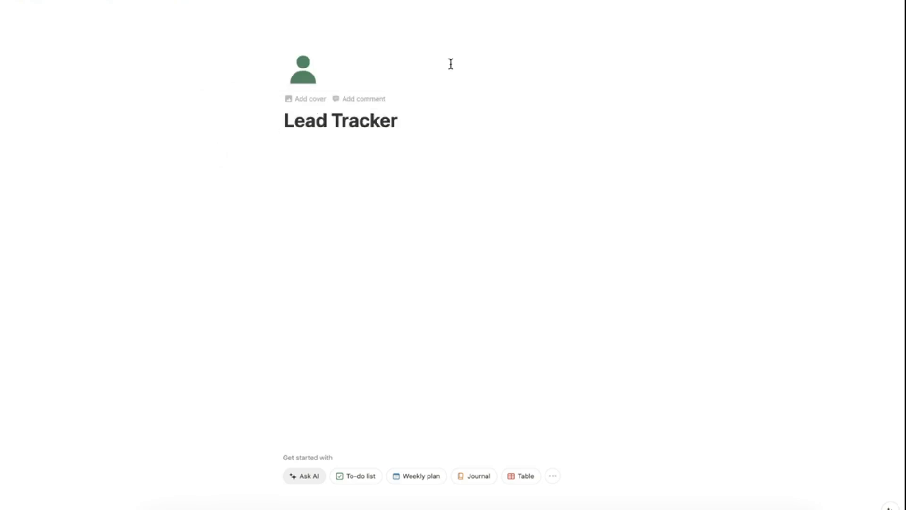
click(314, 99)
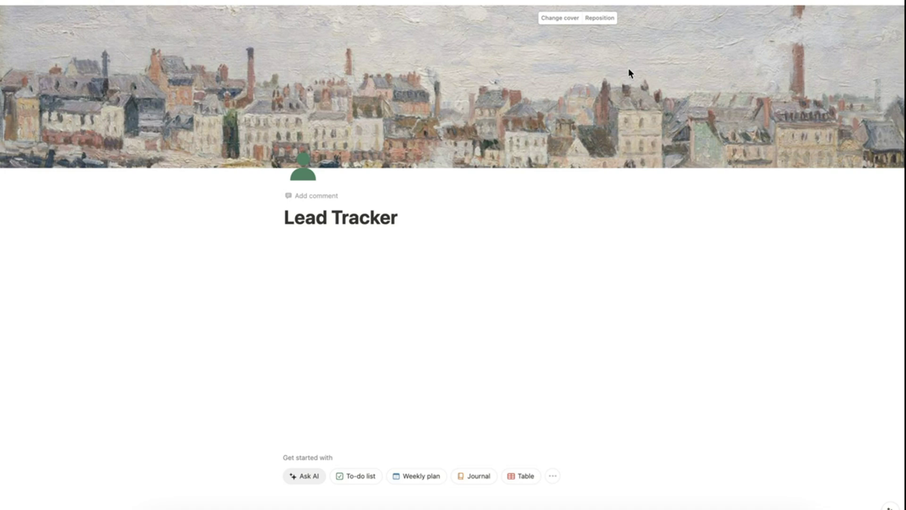
click(570, 20)
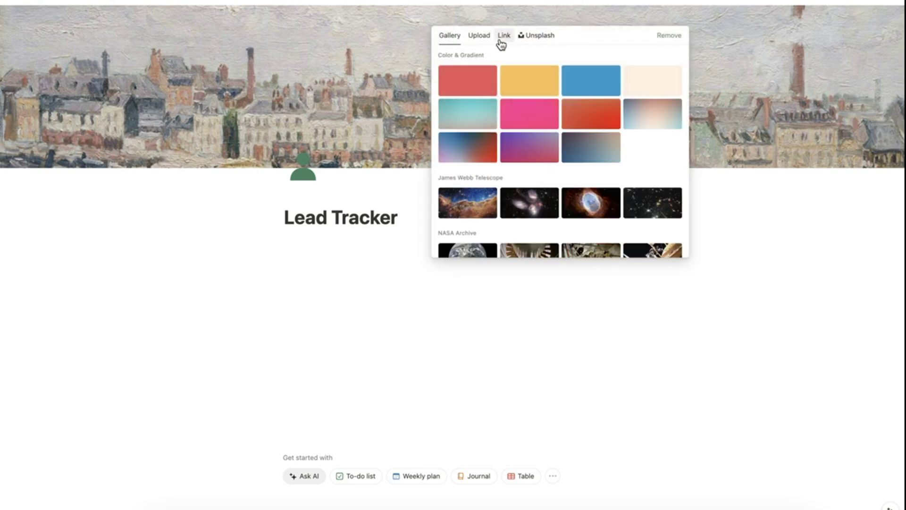
click(533, 37)
click(548, 57)
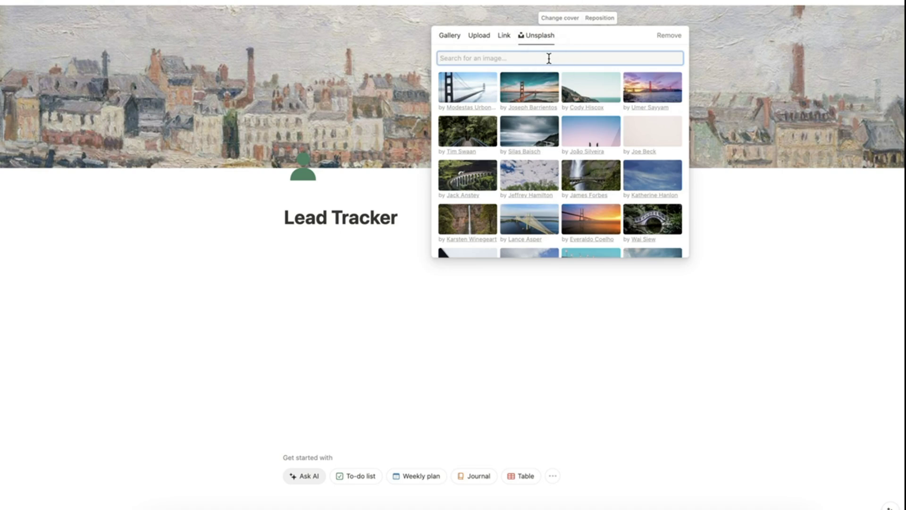
text(minimal)
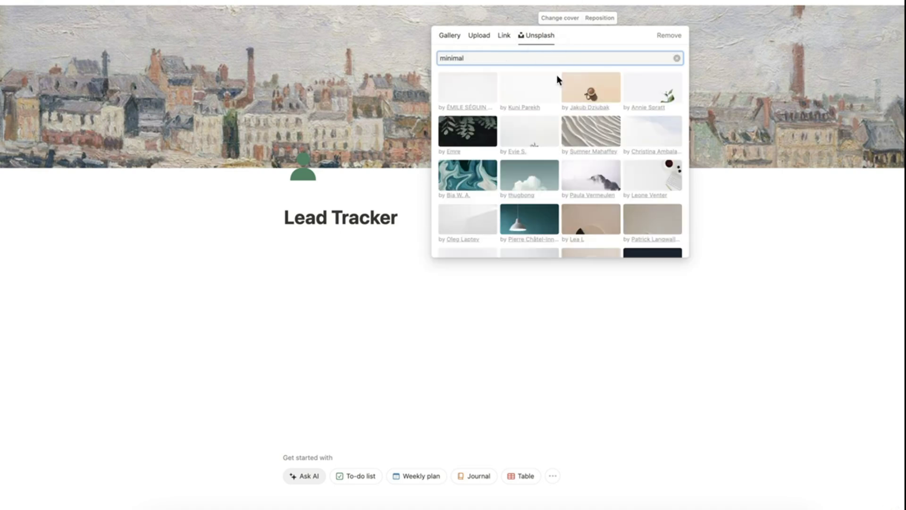
click(485, 224)
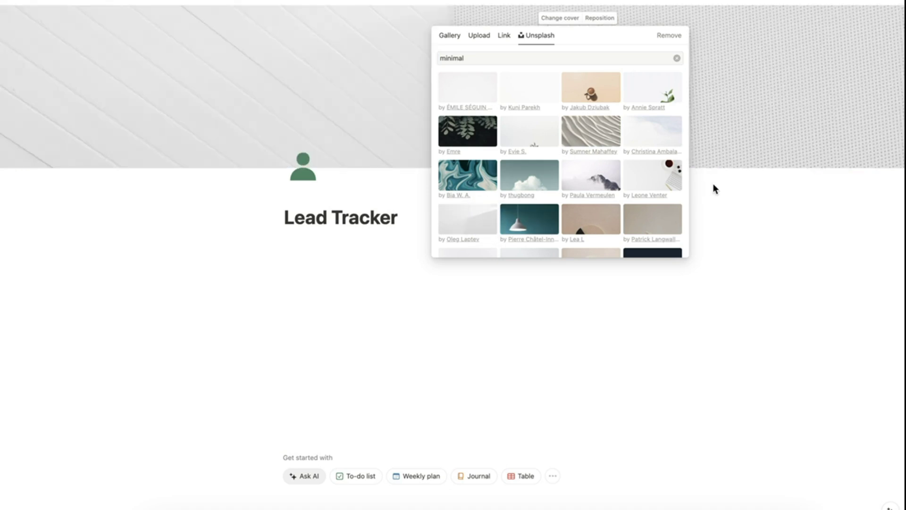
click(736, 171)
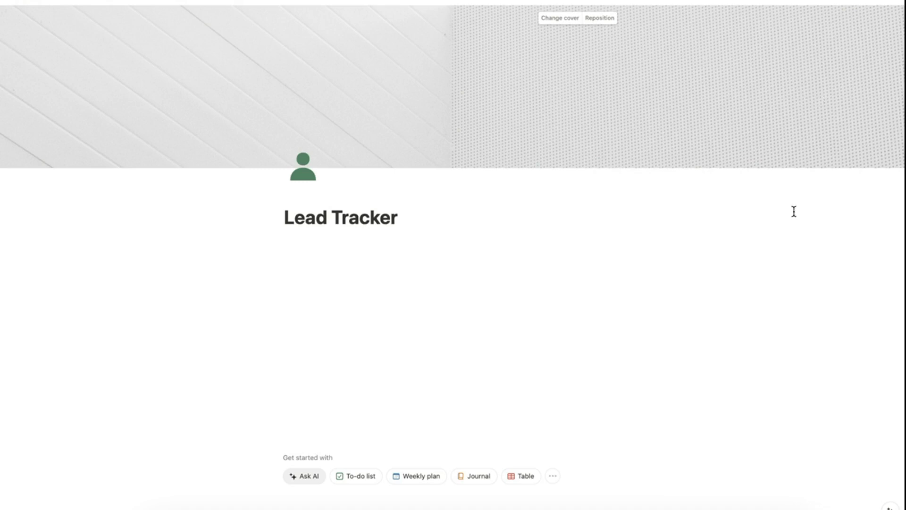
Turn on the page's full-width layout.
click(899, 9)
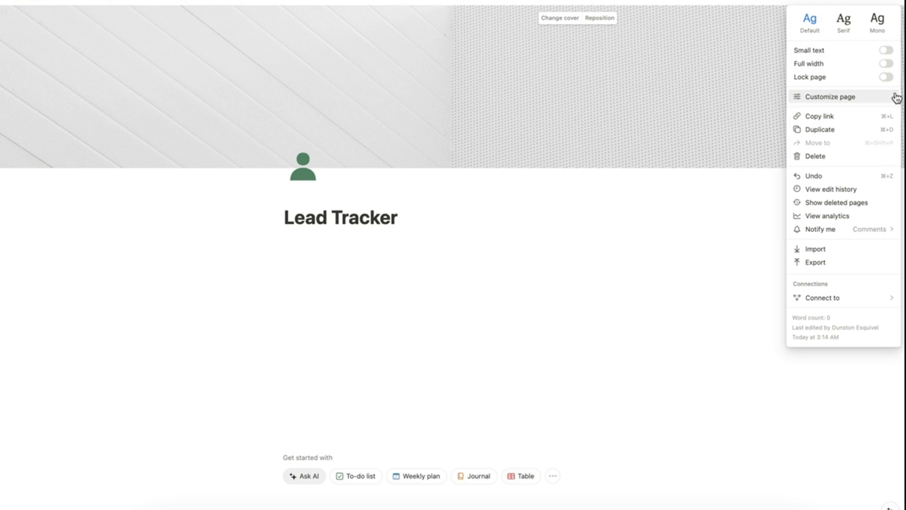
click(887, 63)
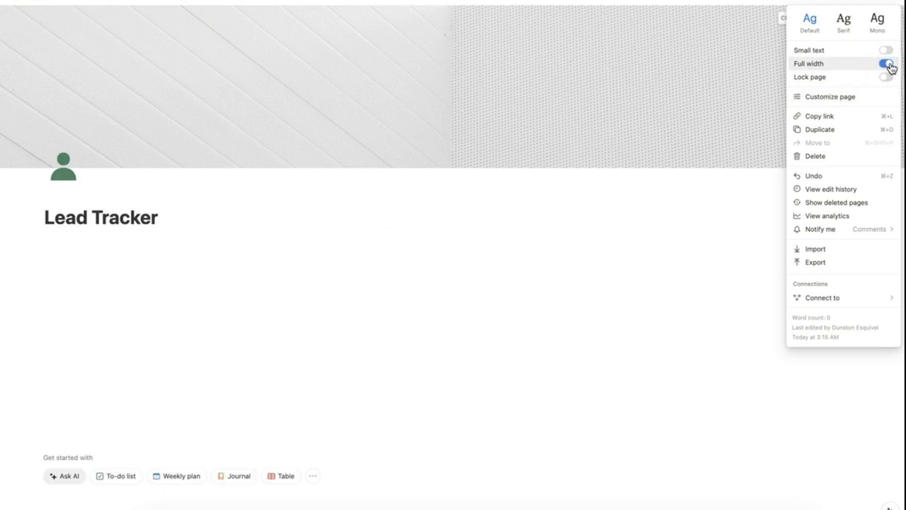
click(545, 234)
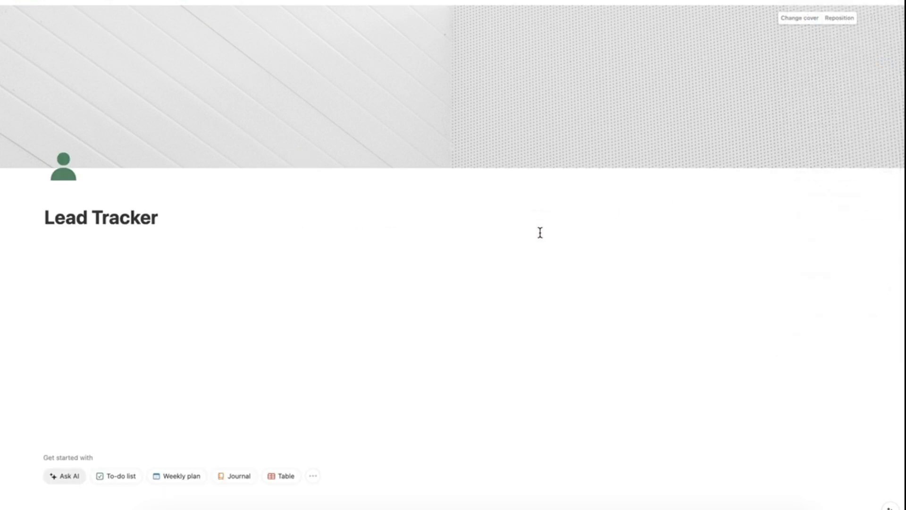
Insert a board view database below the title using /dat.
click(168, 273)
text(/data)
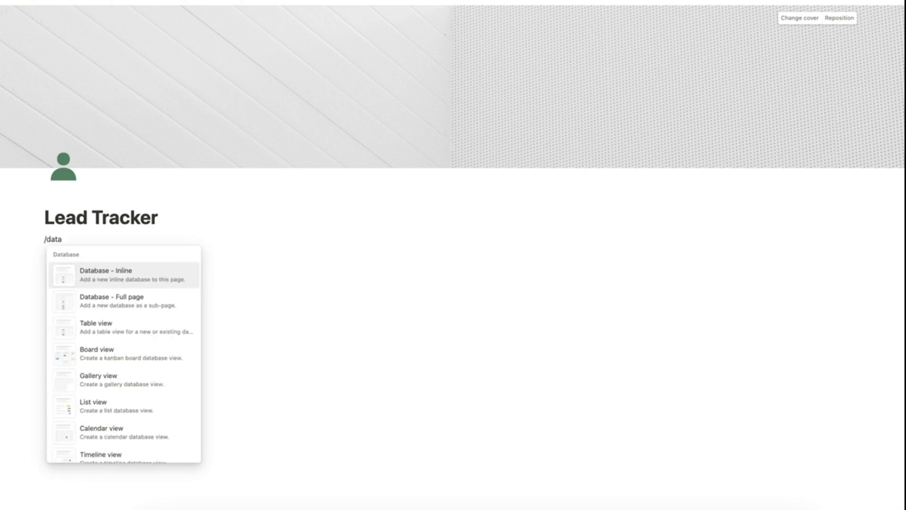
key(Down)
key(Down)
key(Down)
key(Return)
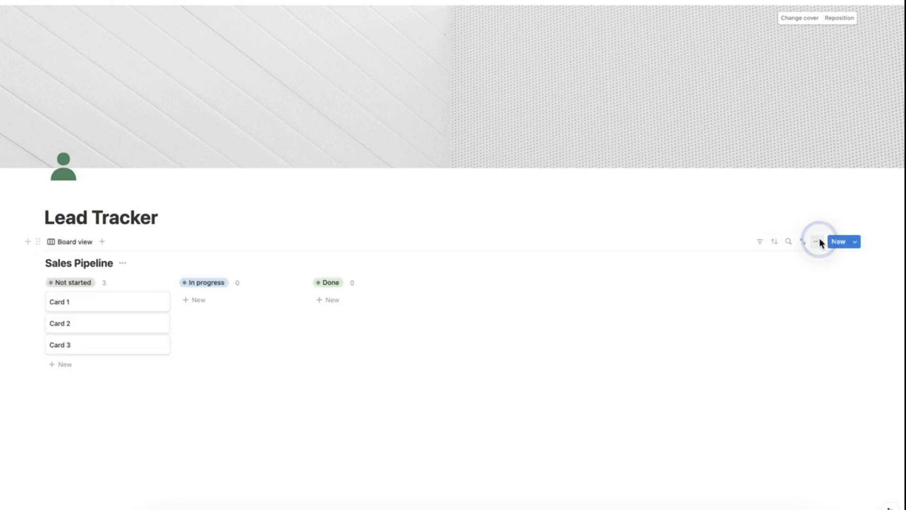
Hide the Sales Pipeline database title in the board's layout settings.
click(817, 241)
click(860, 299)
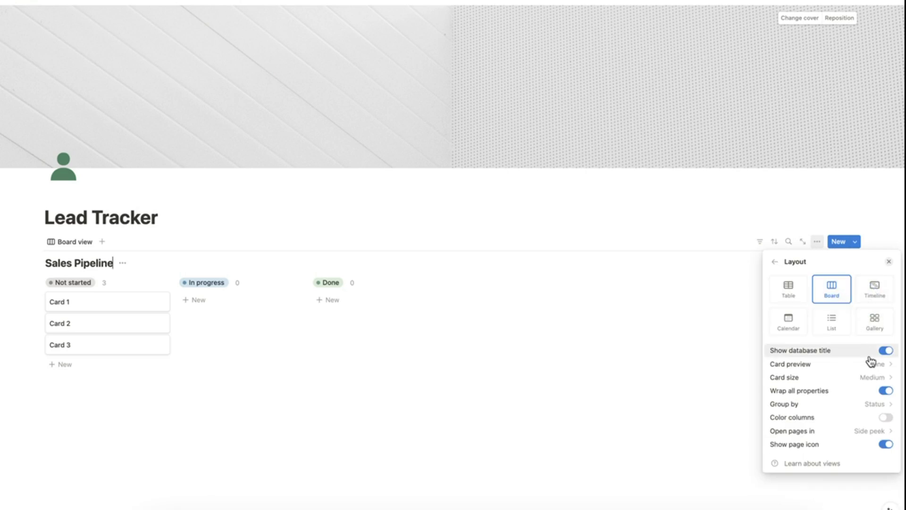
click(886, 351)
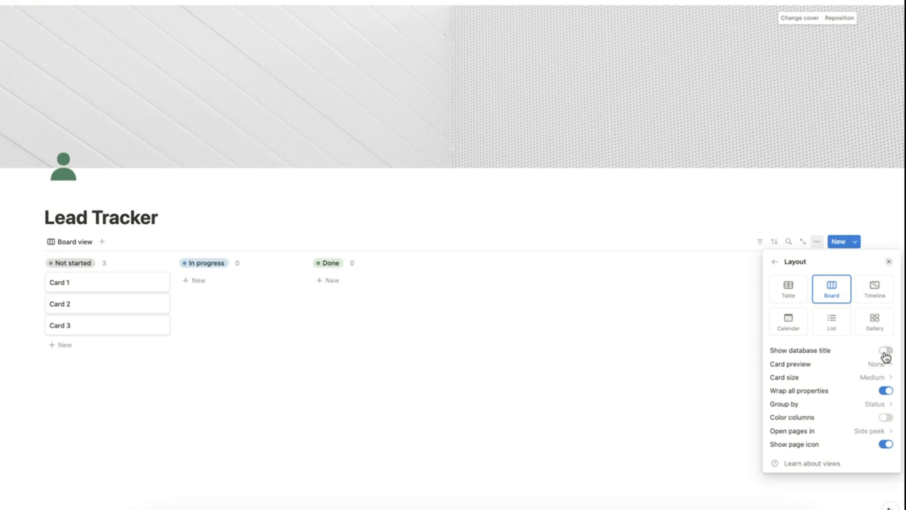
click(775, 260)
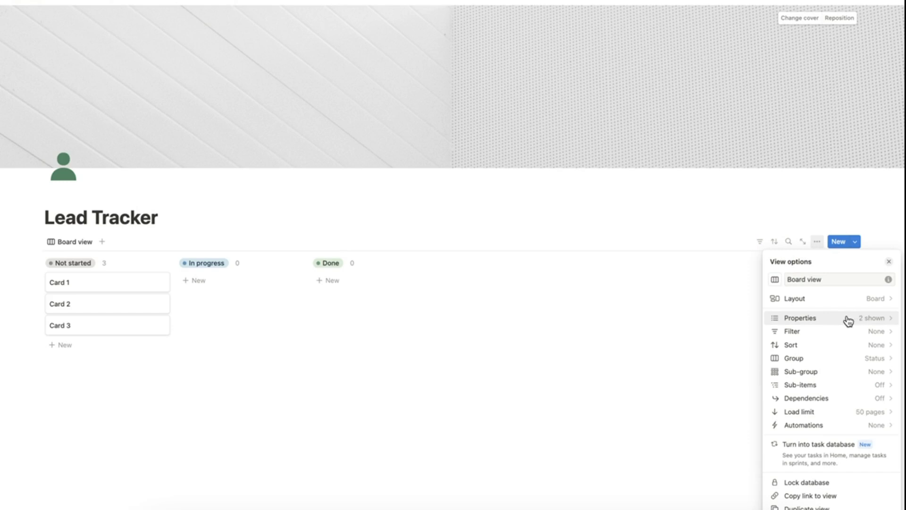
Delete the Assign and Status properties from the board, confirming each deletion.
click(848, 321)
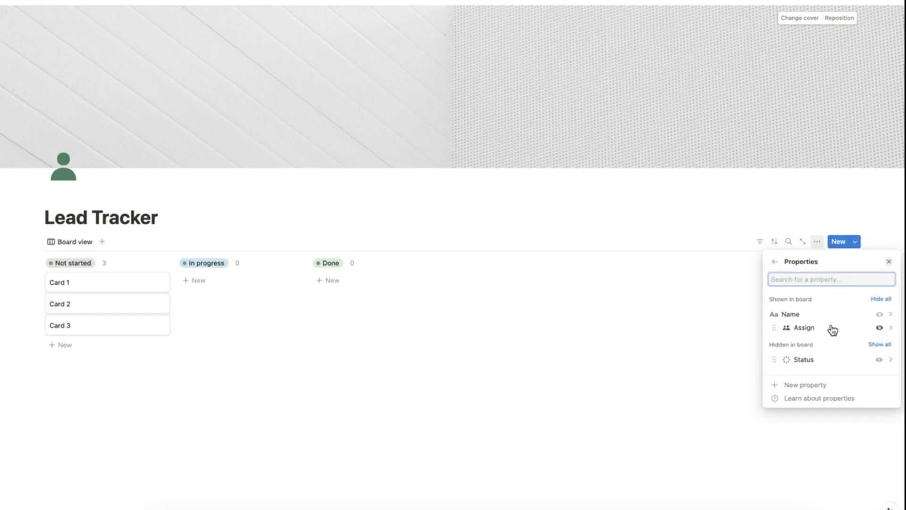
click(779, 327)
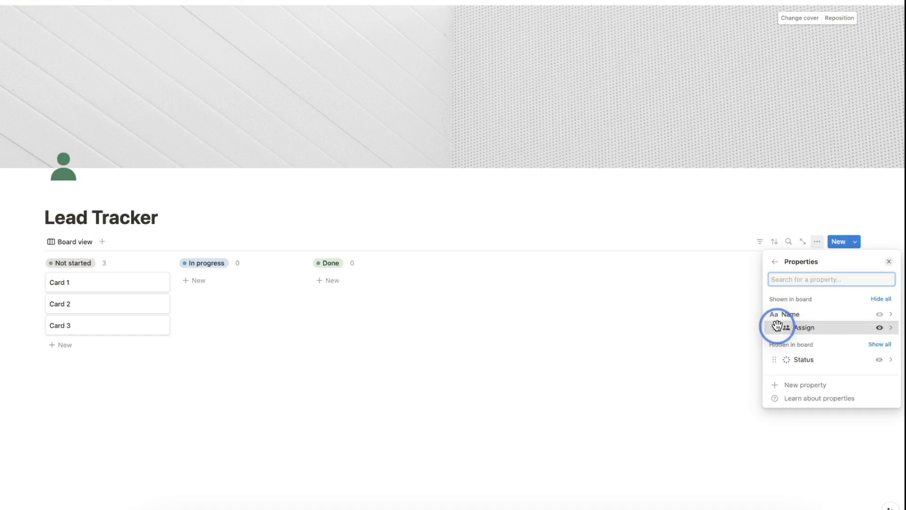
click(815, 393)
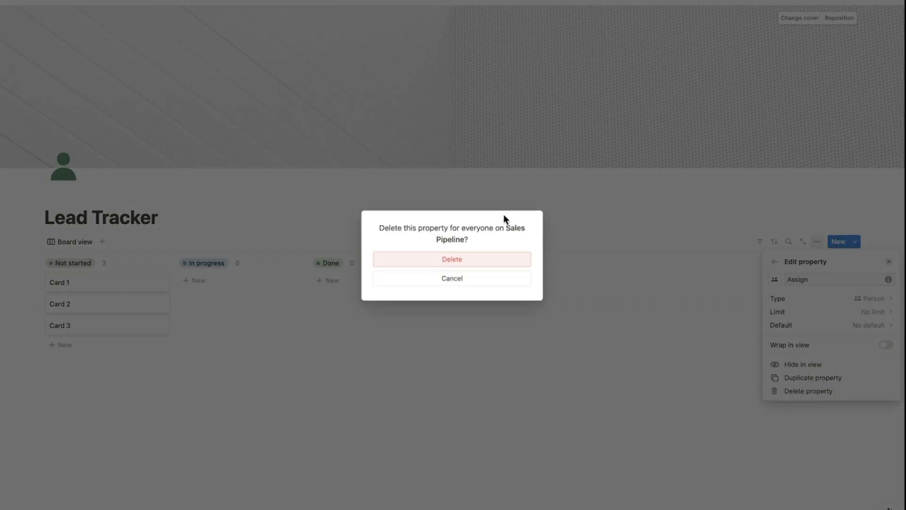
click(469, 267)
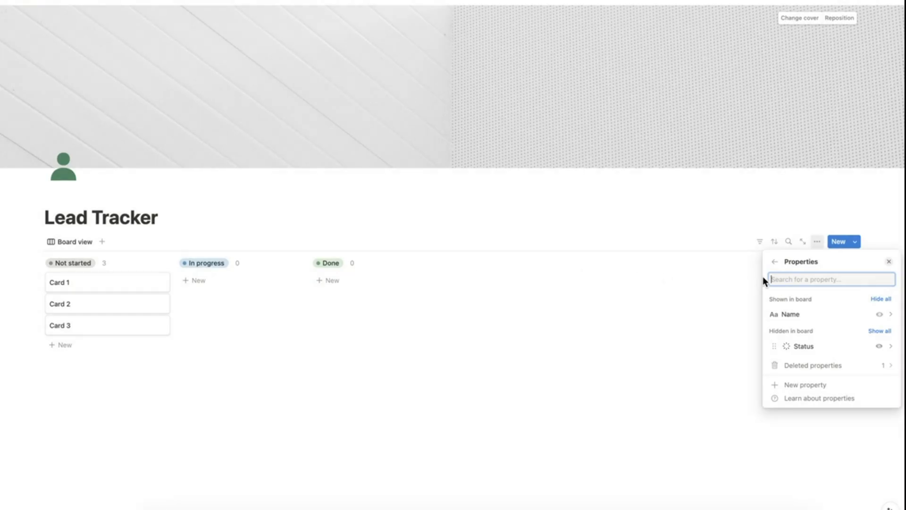
click(777, 346)
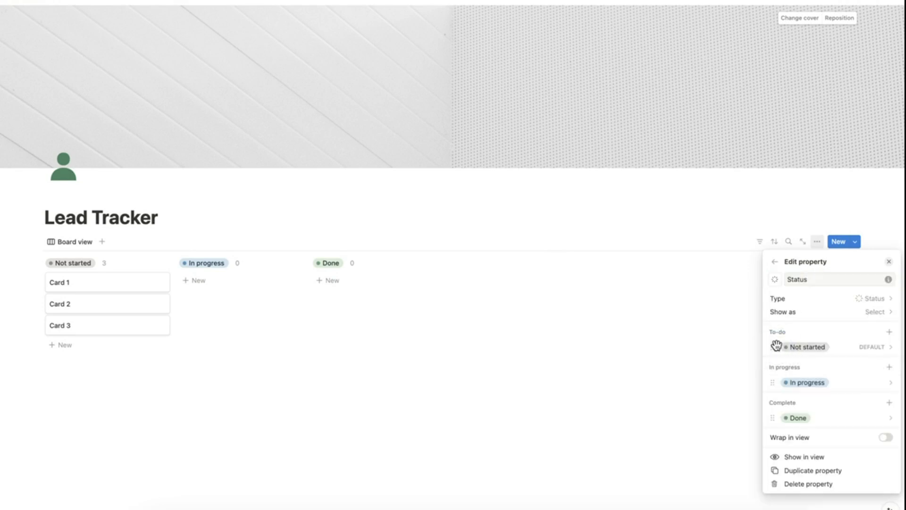
click(812, 484)
click(489, 261)
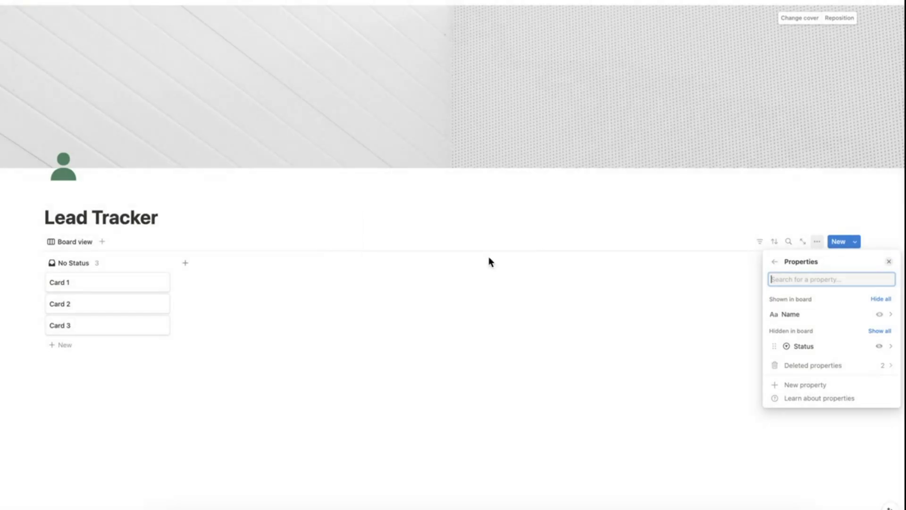
click(773, 264)
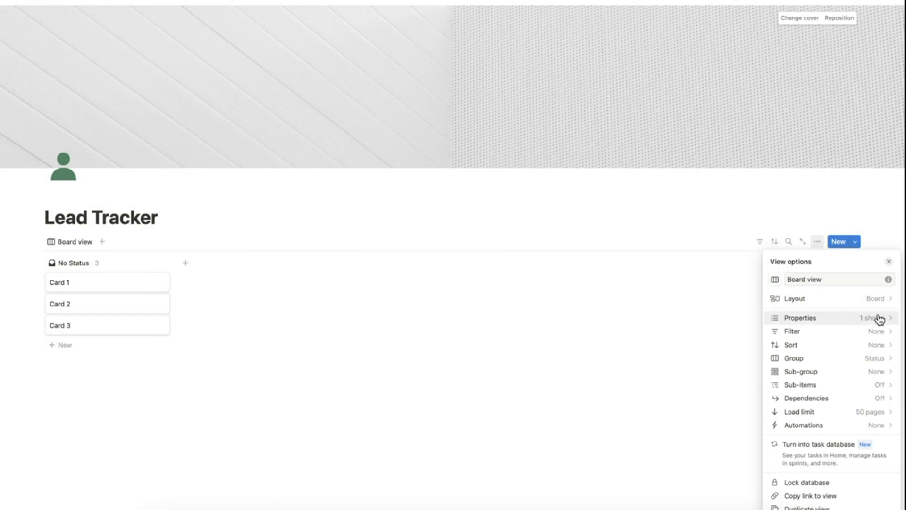
click(578, 307)
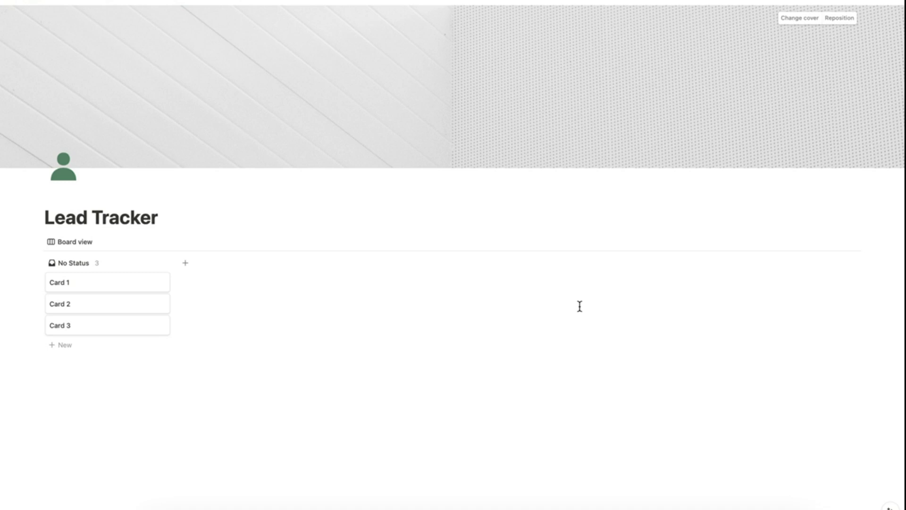
On Card 1, create Status options '0 - Lead In (Started)' and '1 - Nurturing'.
click(99, 285)
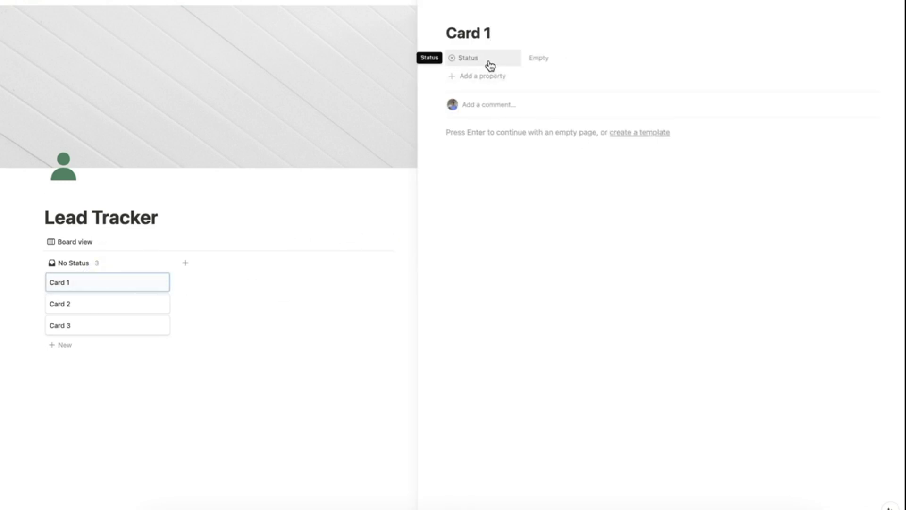
click(532, 62)
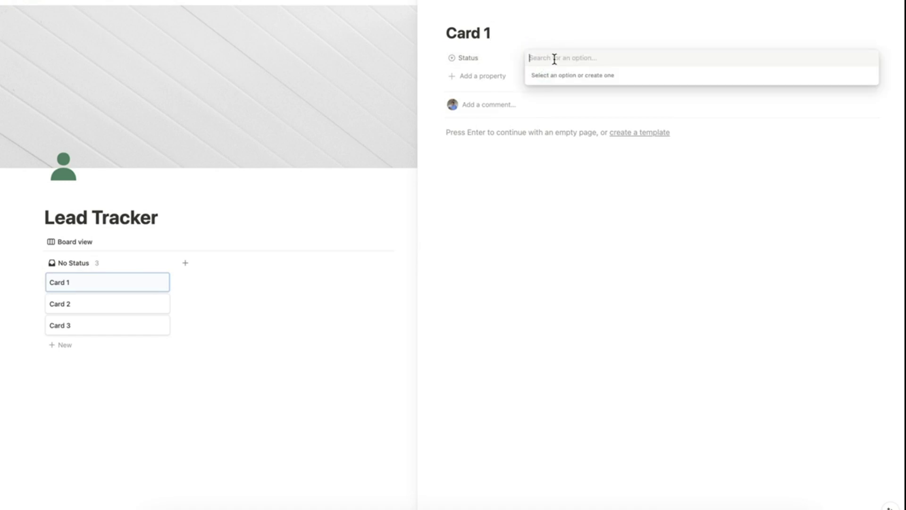
click(574, 57)
text(0 - Lead)
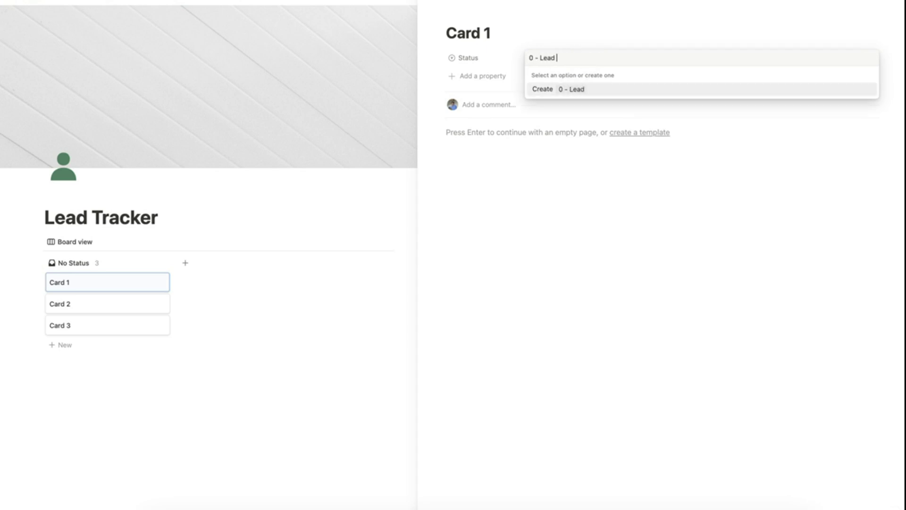
text( In (Started))
key(Return)
click(661, 54)
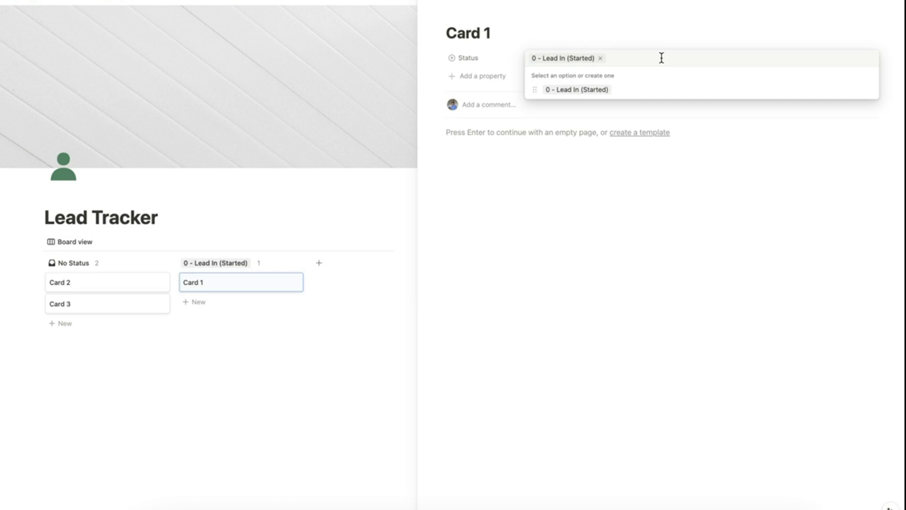
key(BackSpace)
text(1 -)
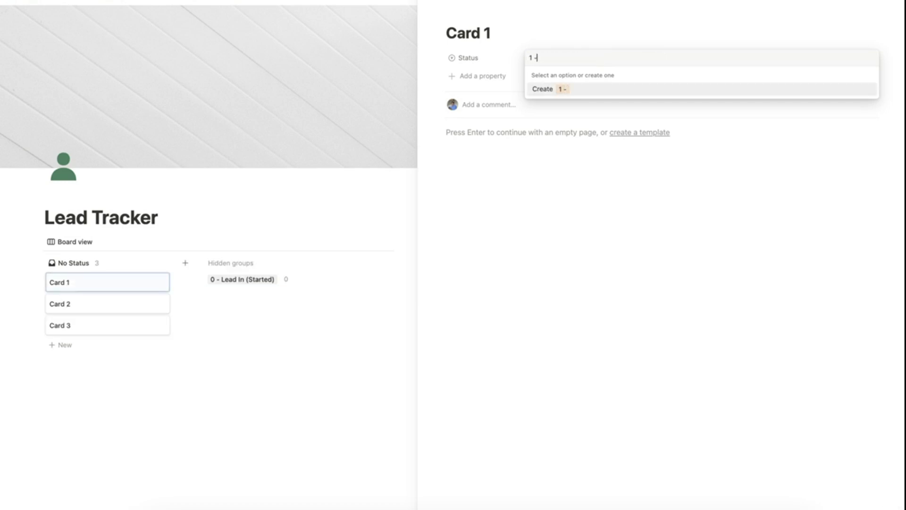
text( Nurturing)
key(Return)
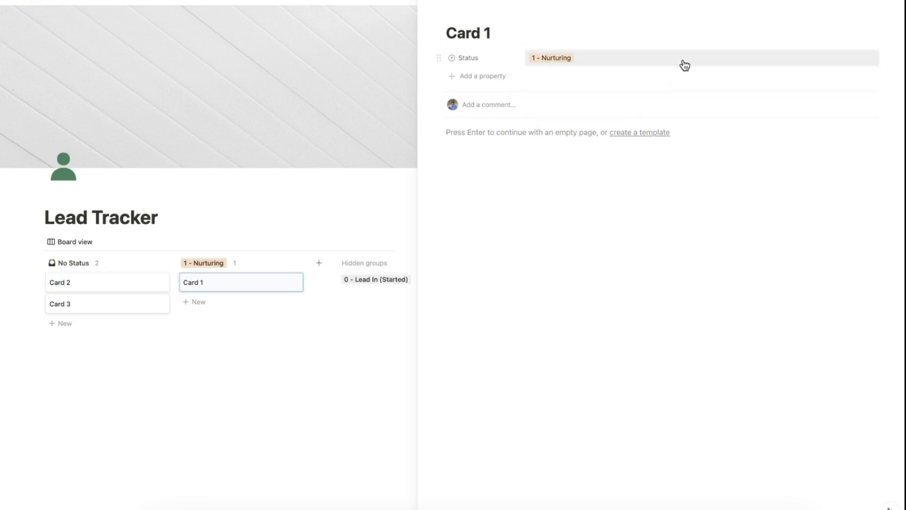
Add Status options '2 - Call Booked' and '3 - Follow-up Sent'.
click(682, 63)
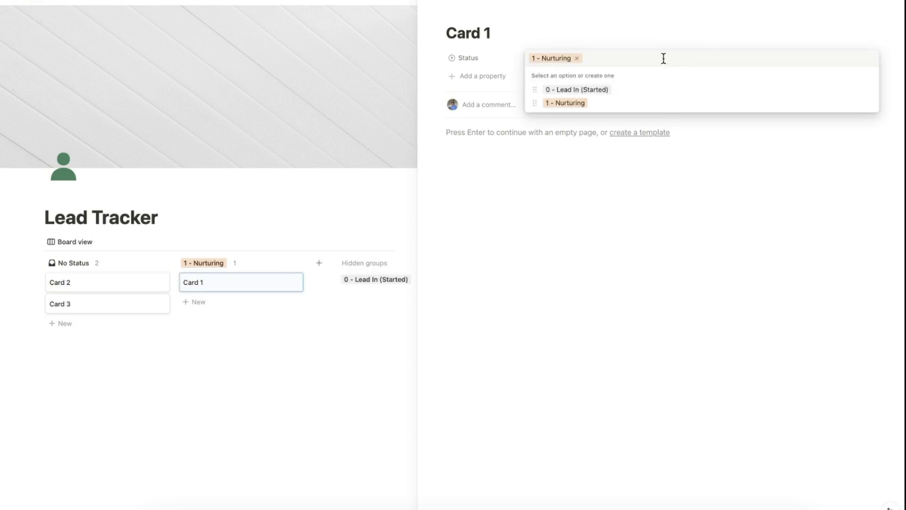
key(BackSpace)
text(3)
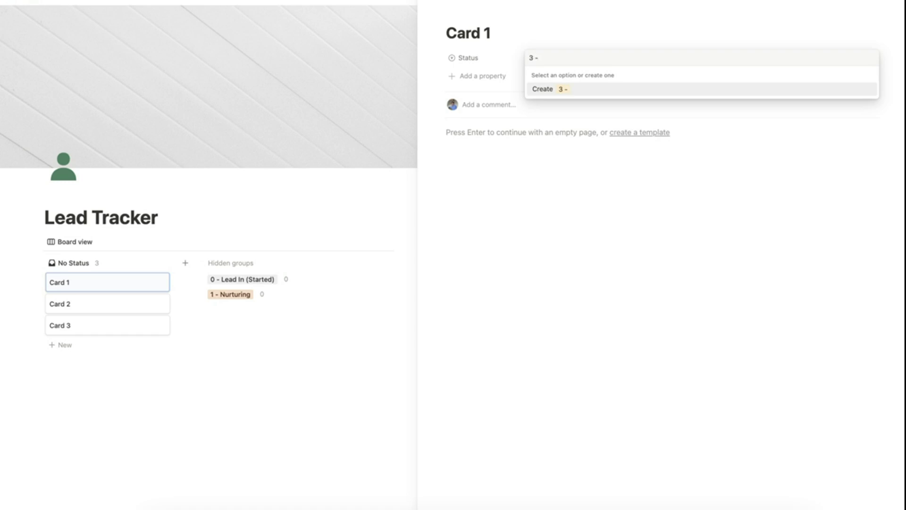
text( -)
key(BackSpace)
key(BackSpace)
key(BackSpace)
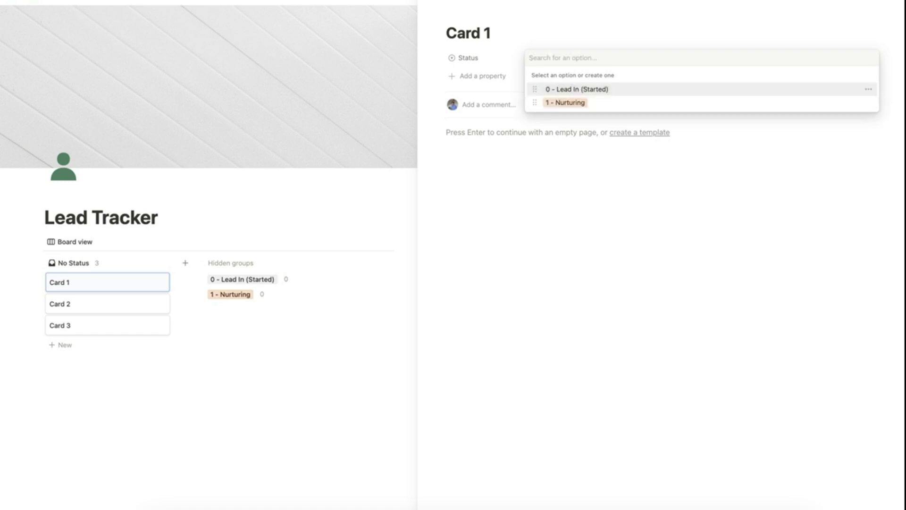
text(2 - Ca)
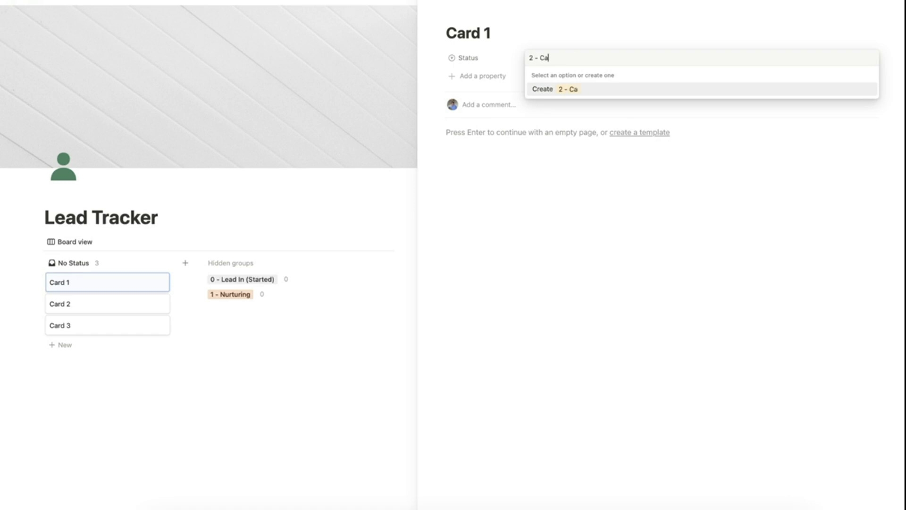
text(ll Booked)
key(Return)
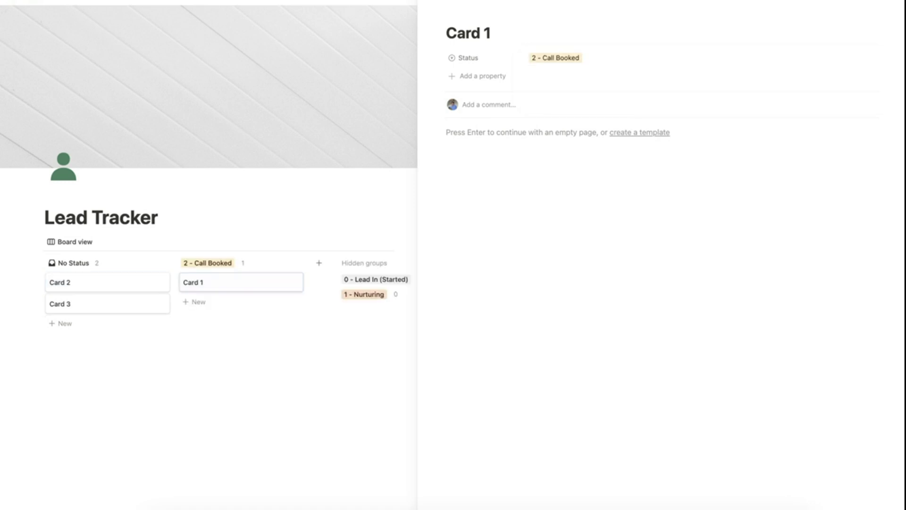
click(666, 56)
key(BackSpace)
text(3)
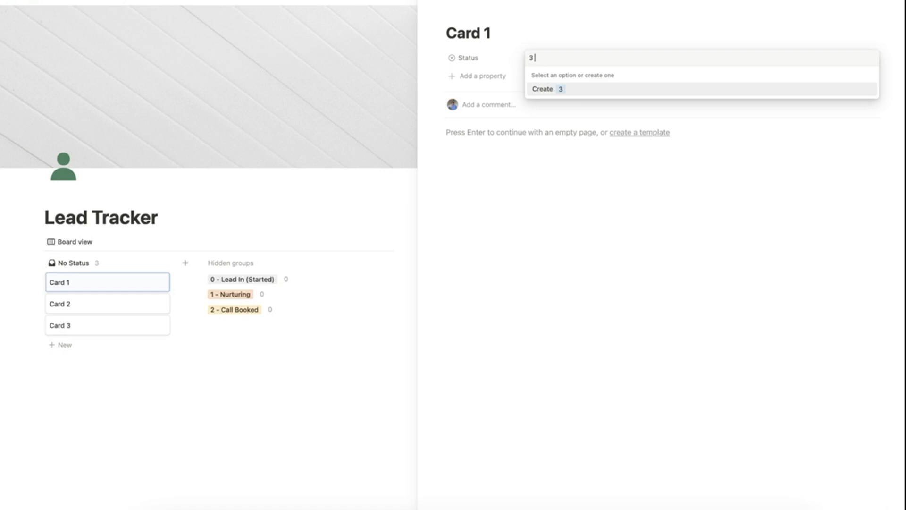
text( - Follow-ip)
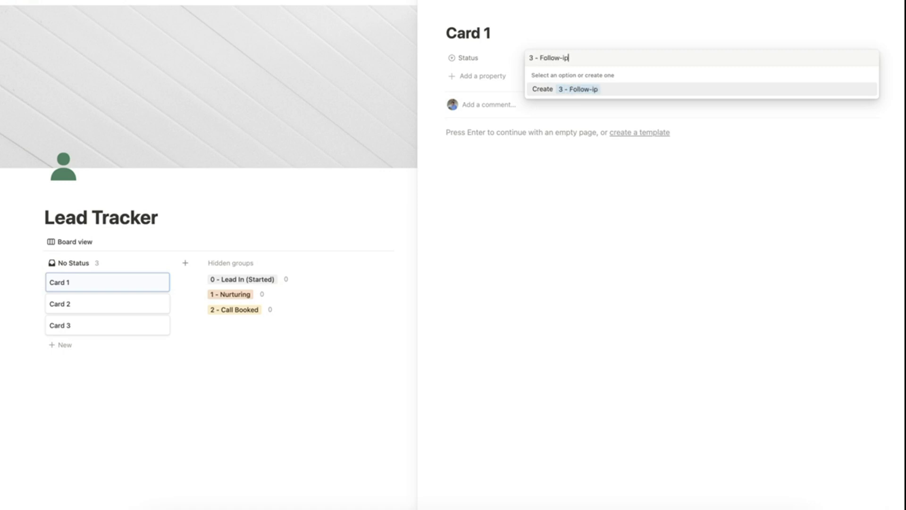
key(BackSpace)
key(BackSpace)
text(up Sent)
key(Return)
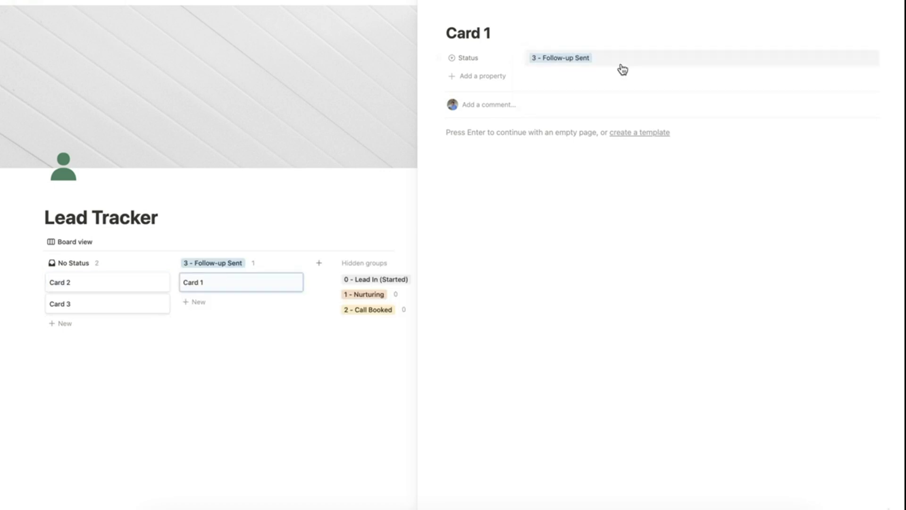
Add Status options 'Won' and 'Lost', leaving Card 1 set to Lost.
click(625, 60)
key(BackSpace)
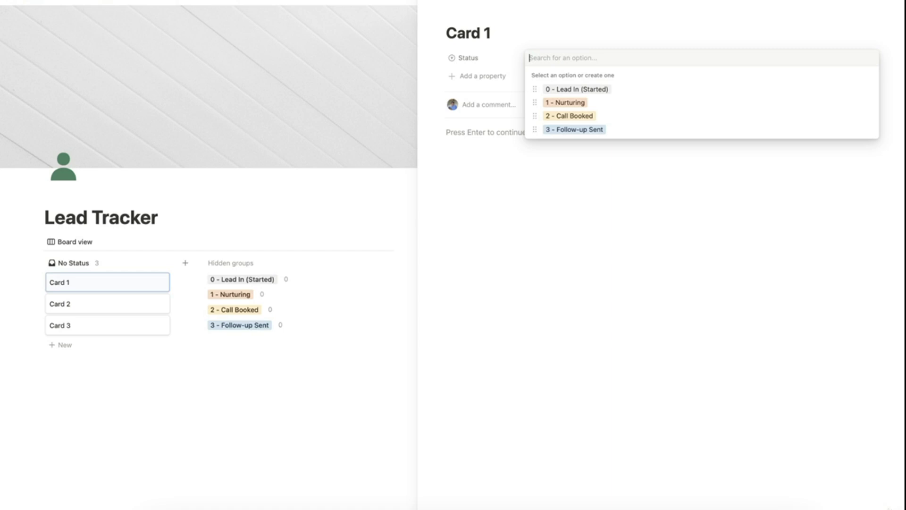
text(Won)
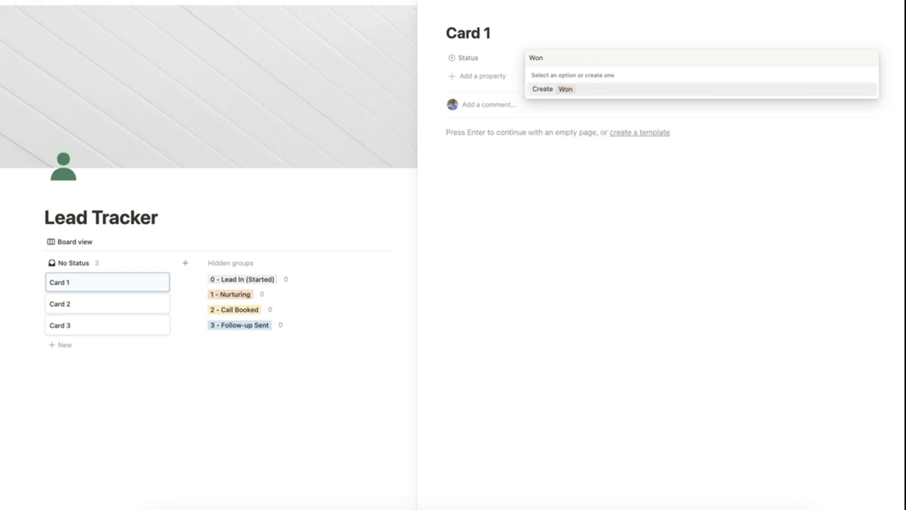
key(Return)
click(607, 64)
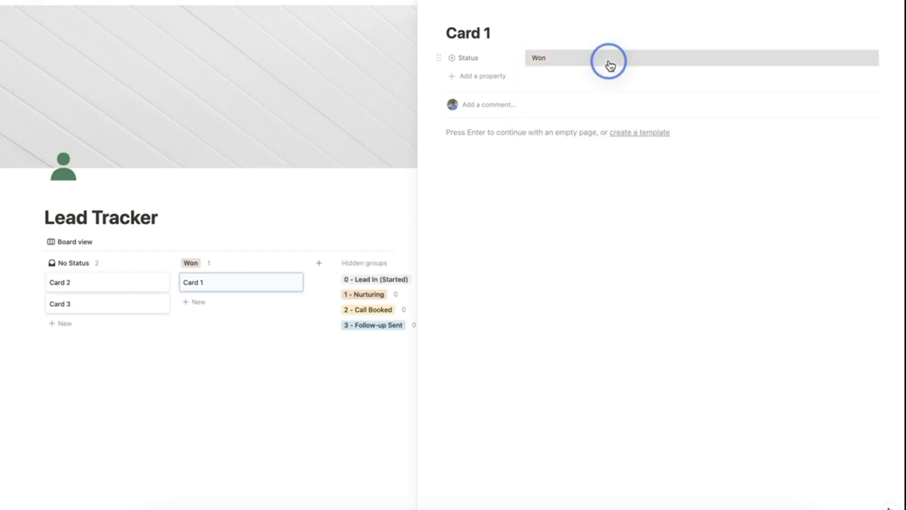
key(BackSpace)
text(Los)
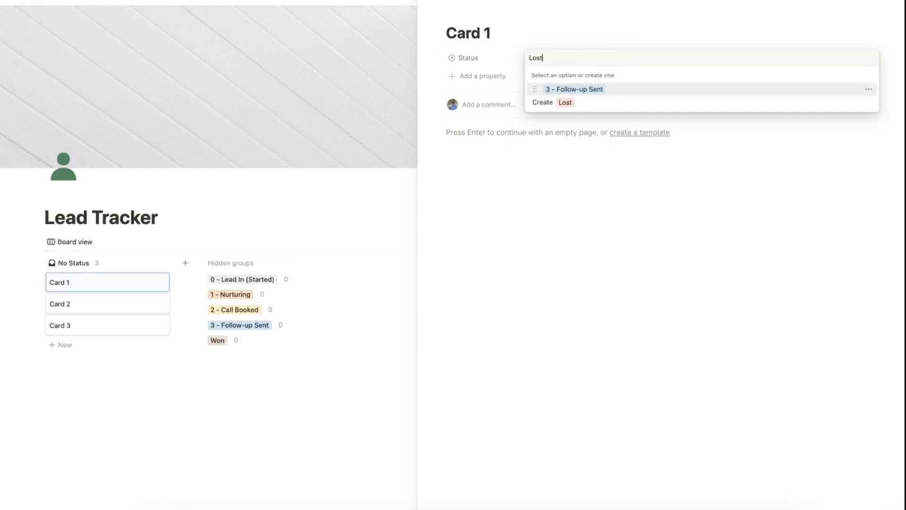
text(t)
key(Down)
key(Return)
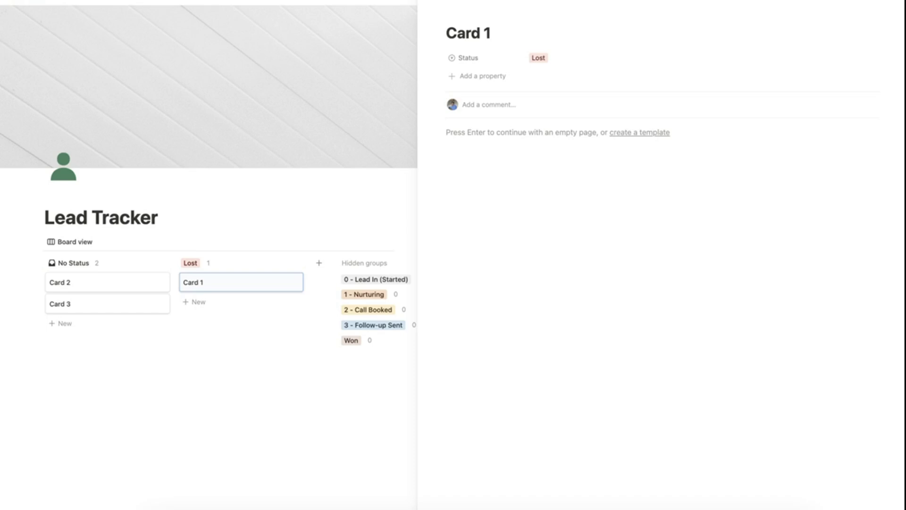
click(430, 1)
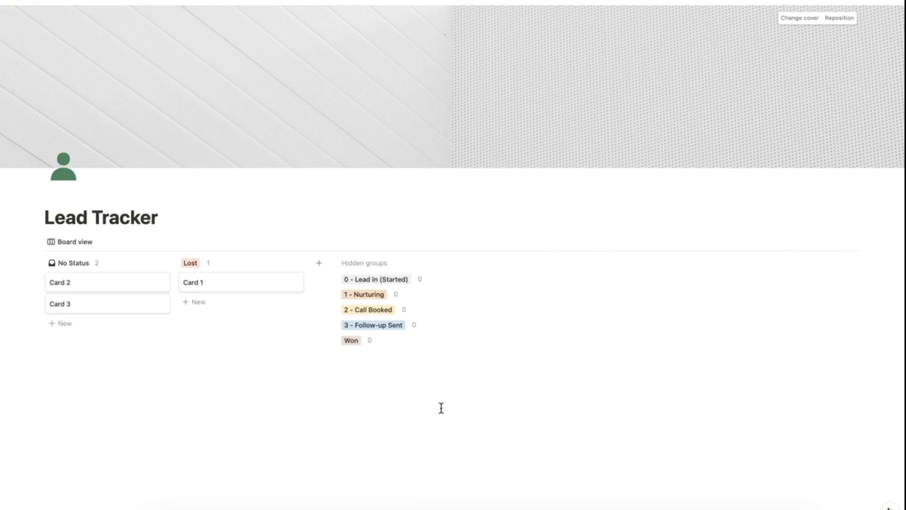
Duplicate Card 1 into the 0 - Lead In (Started) and 1 - Nurturing columns.
click(223, 285)
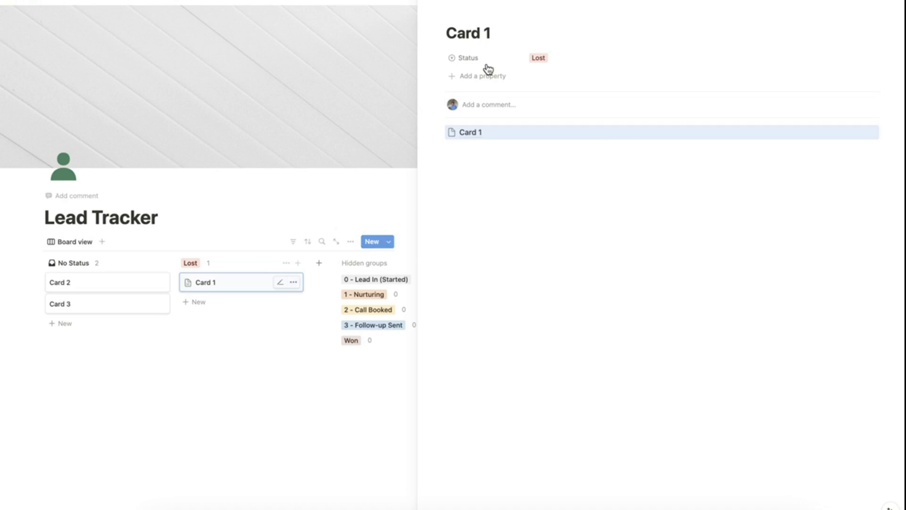
click(432, 2)
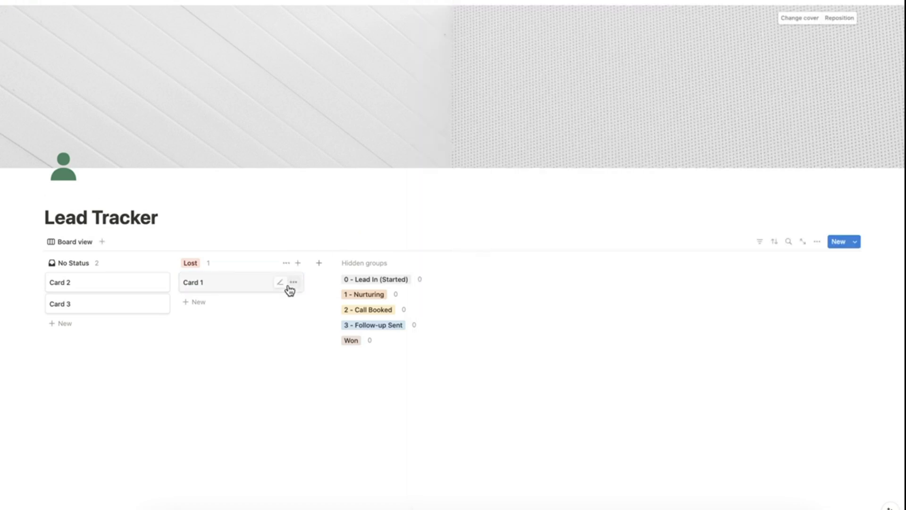
click(293, 283)
click(355, 330)
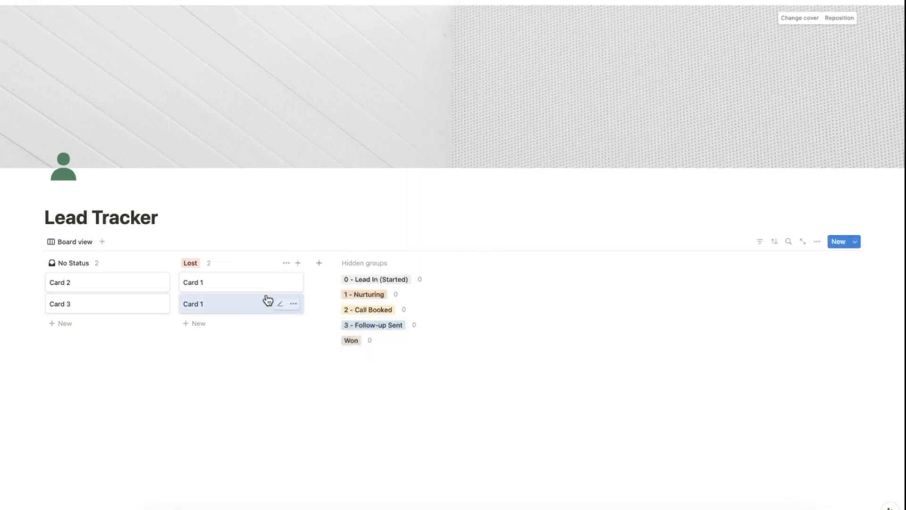
drag(284, 304, 367, 282)
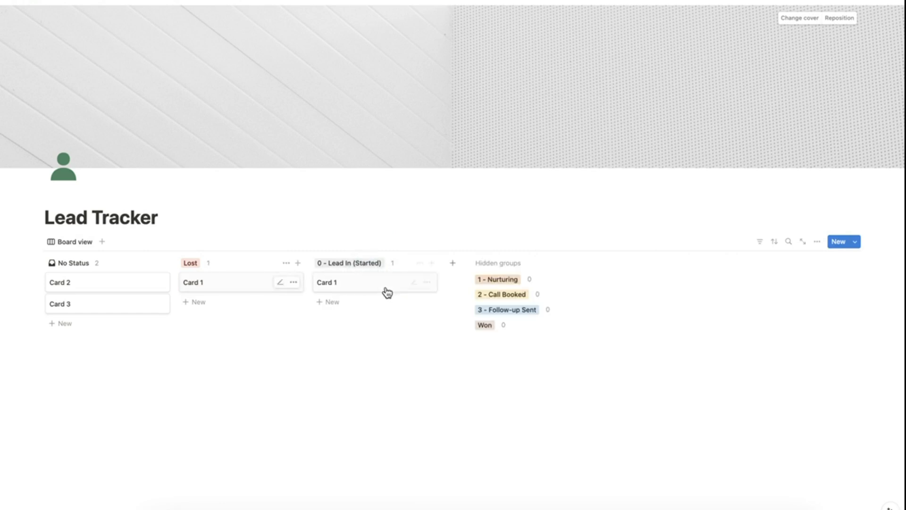
click(427, 282)
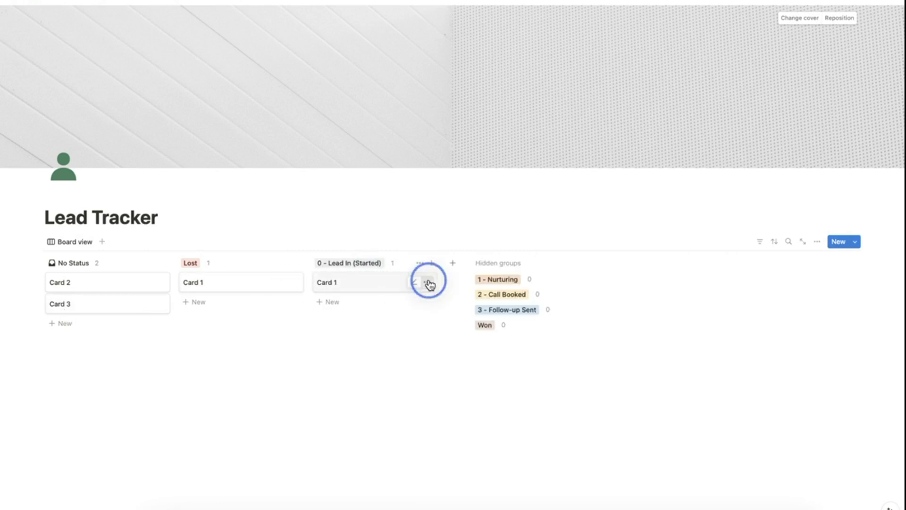
click(465, 327)
drag(362, 306, 513, 285)
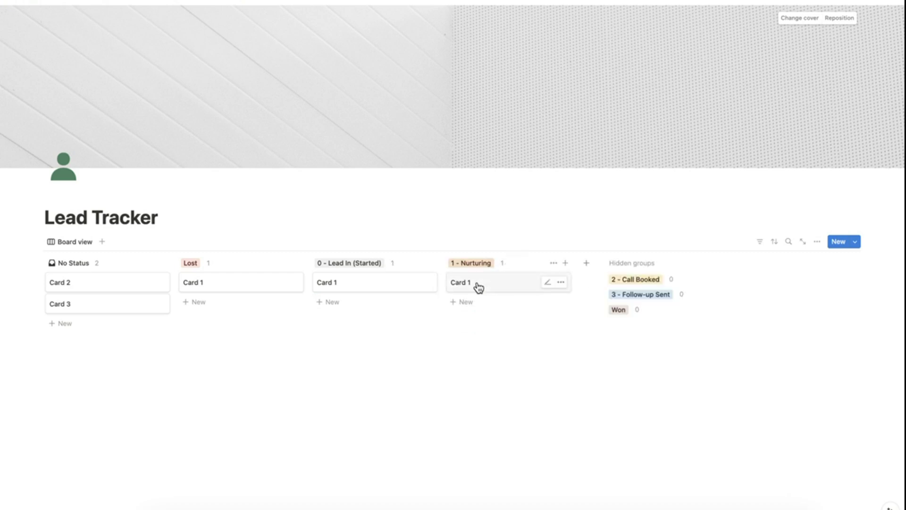
Duplicate Card 1 into the 2 - Call Booked, 3 - Follow-up Sent and Won columns.
click(560, 282)
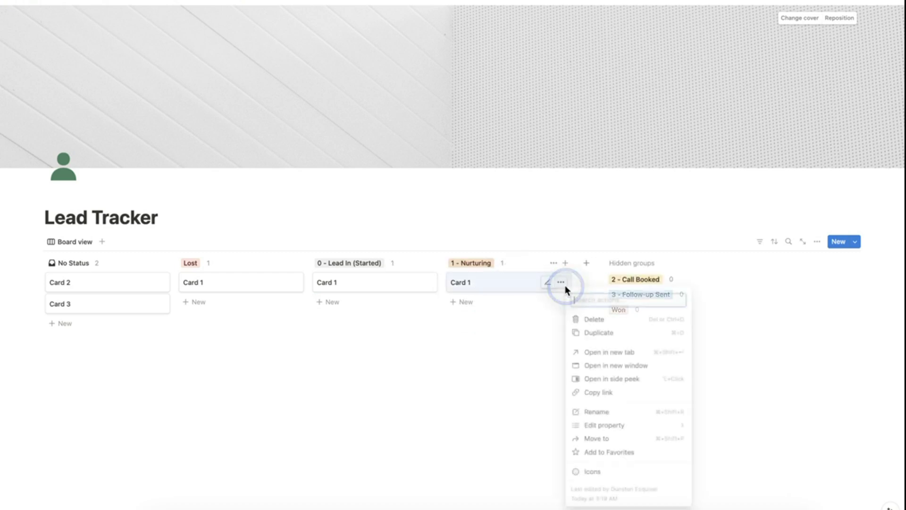
click(609, 333)
drag(500, 303, 656, 279)
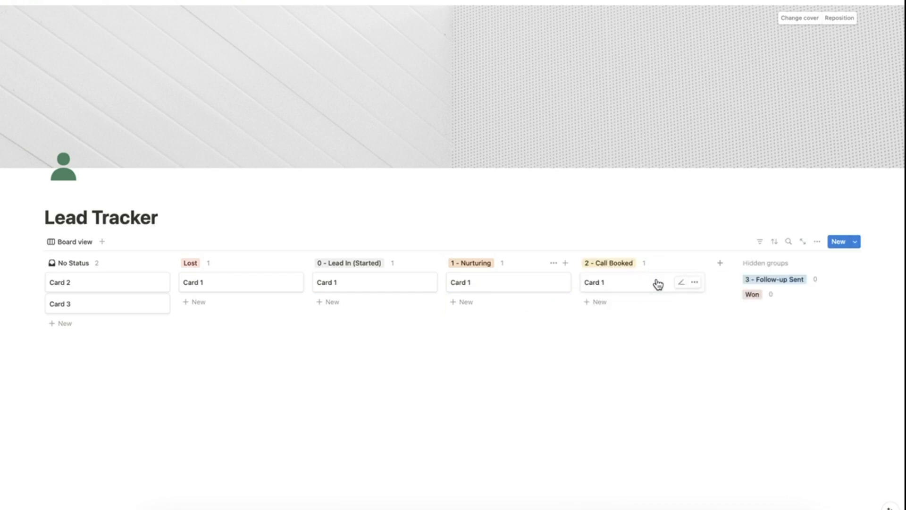
click(694, 282)
click(750, 328)
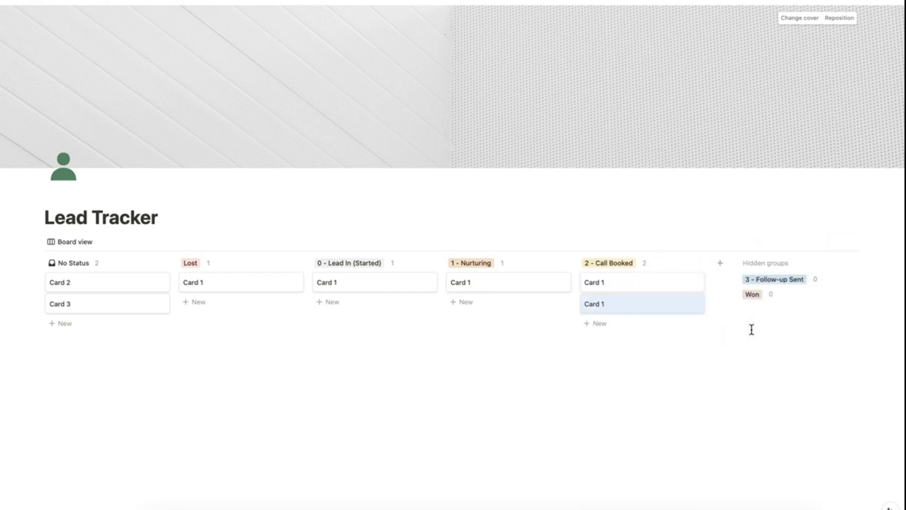
drag(631, 312, 770, 283)
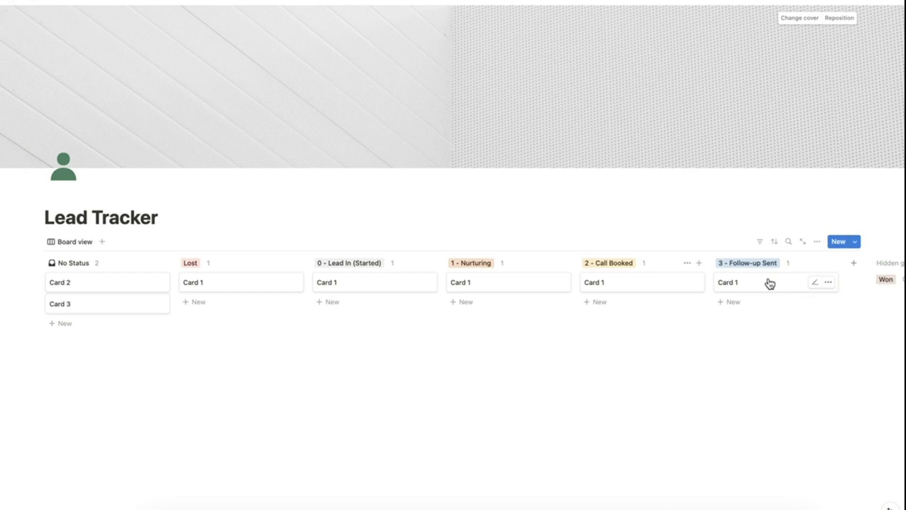
scroll(826, 311, right, 5)
click(711, 282)
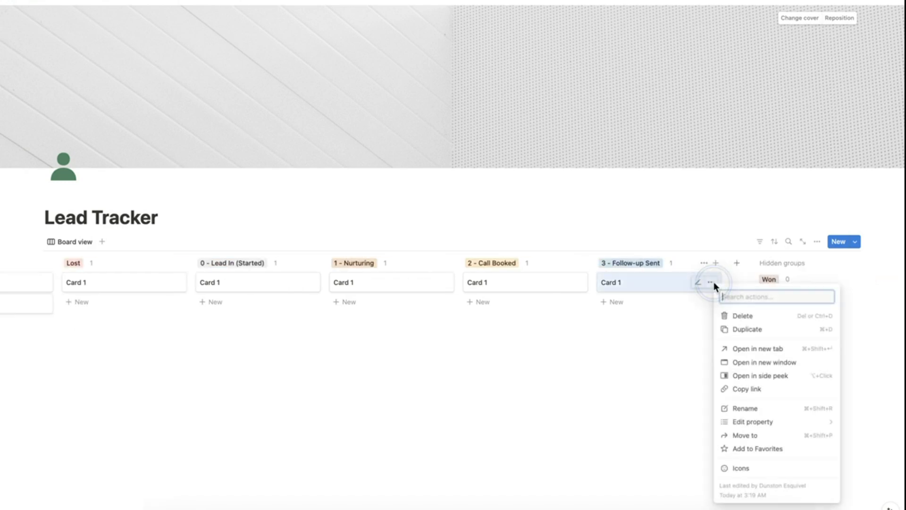
click(747, 329)
drag(627, 305, 783, 282)
scroll(647, 282, left, 3)
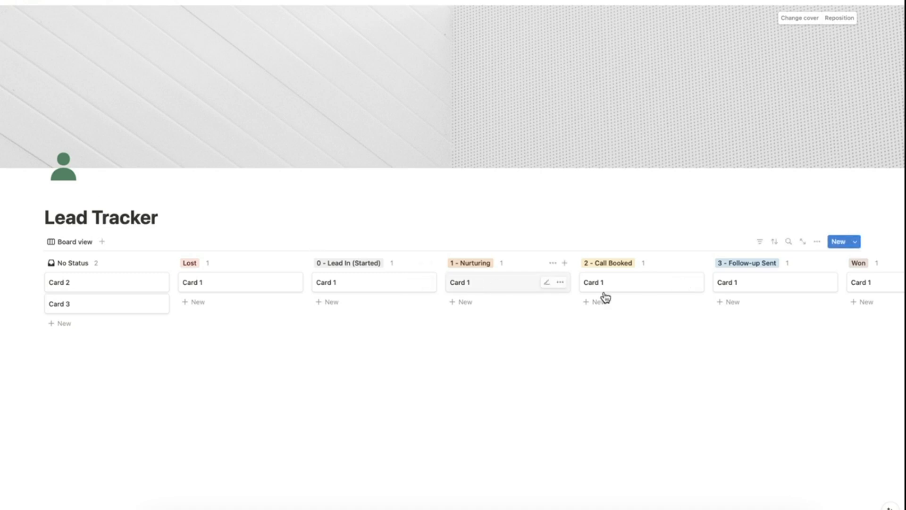
Drag the Lead In, Nurturing, Call Booked, Follow-up Sent and Won columns ahead of Lost.
drag(335, 265, 187, 262)
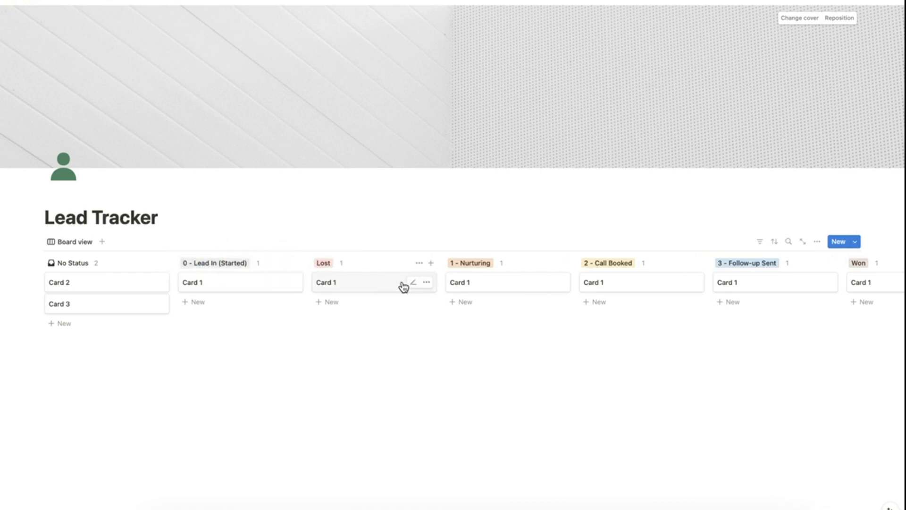
scroll(403, 285, right, 1)
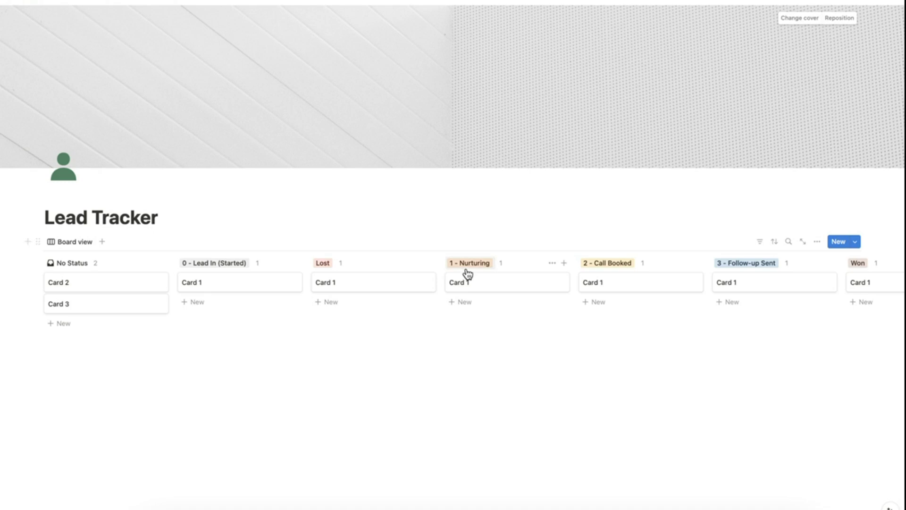
scroll(712, 294, right, 1)
drag(461, 259, 314, 260)
drag(569, 265, 464, 263)
drag(762, 262, 618, 265)
scroll(694, 279, right, 2)
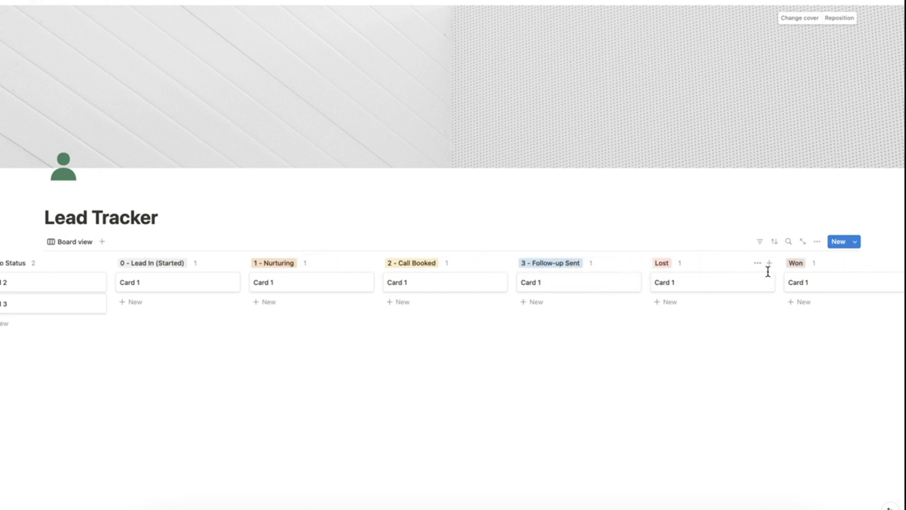
drag(797, 266, 680, 270)
scroll(520, 281, left, 3)
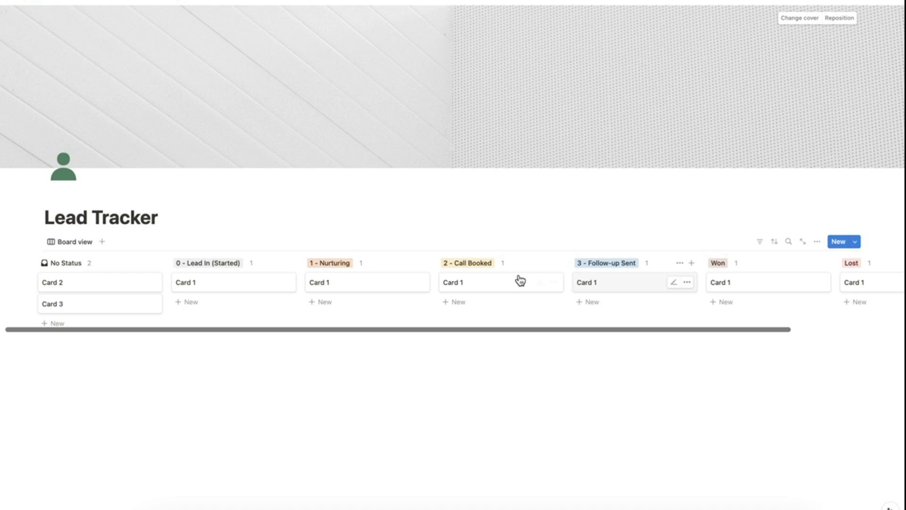
Color the 0 - Lead In, 1 - Nurturing and 2 - Call Booked tags Gray.
click(233, 264)
click(288, 267)
click(285, 264)
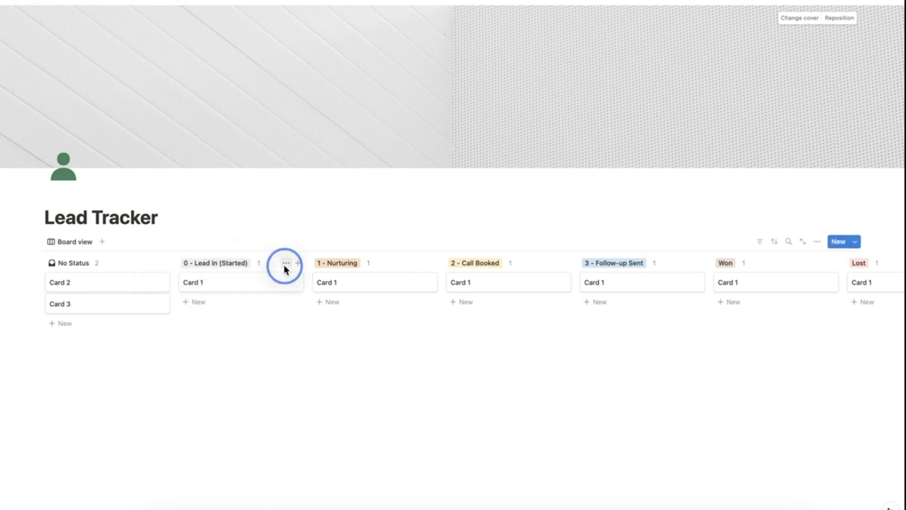
click(271, 340)
click(429, 255)
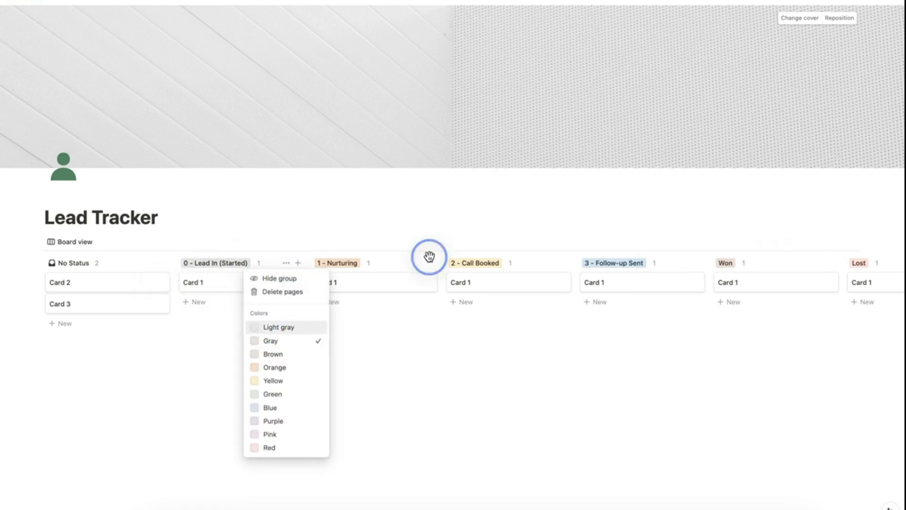
click(420, 263)
click(435, 341)
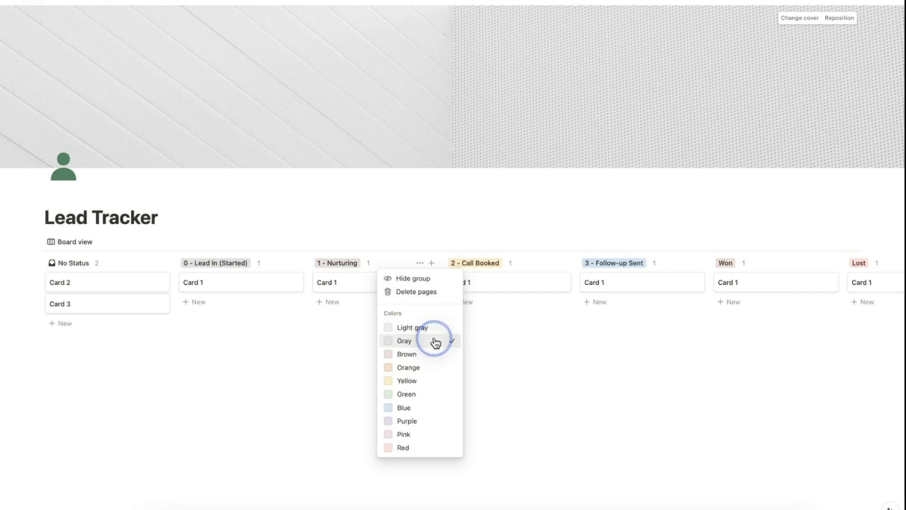
click(545, 259)
click(553, 263)
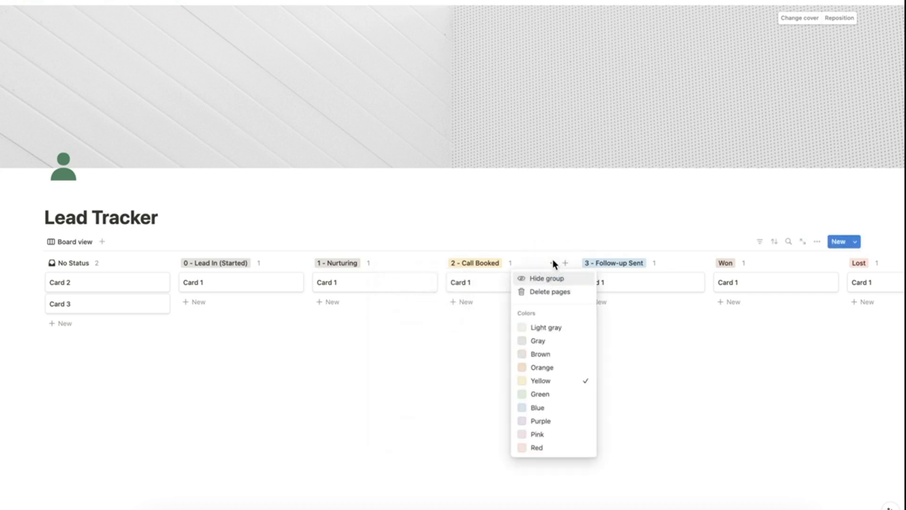
click(562, 341)
click(685, 260)
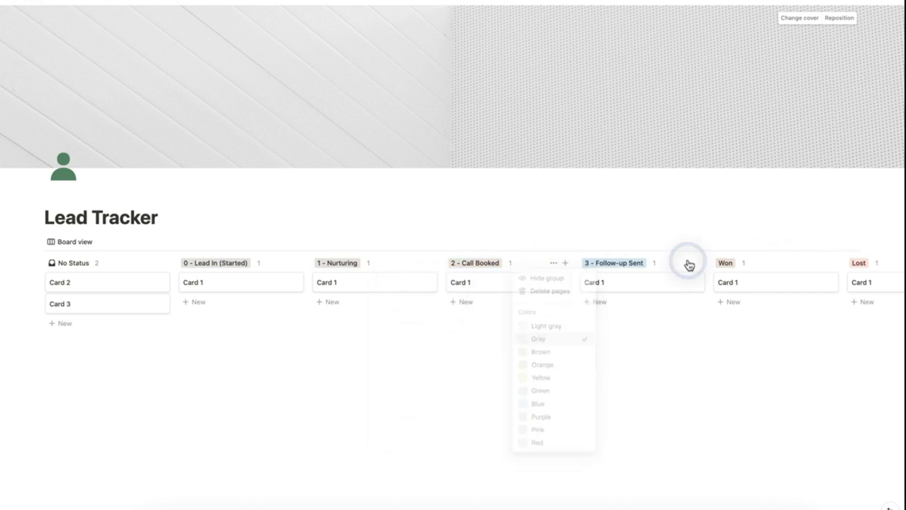
Make 3 - Follow-up Sent Gray and Won Green, keeping Lost Red.
scroll(687, 263, right, 3)
click(619, 263)
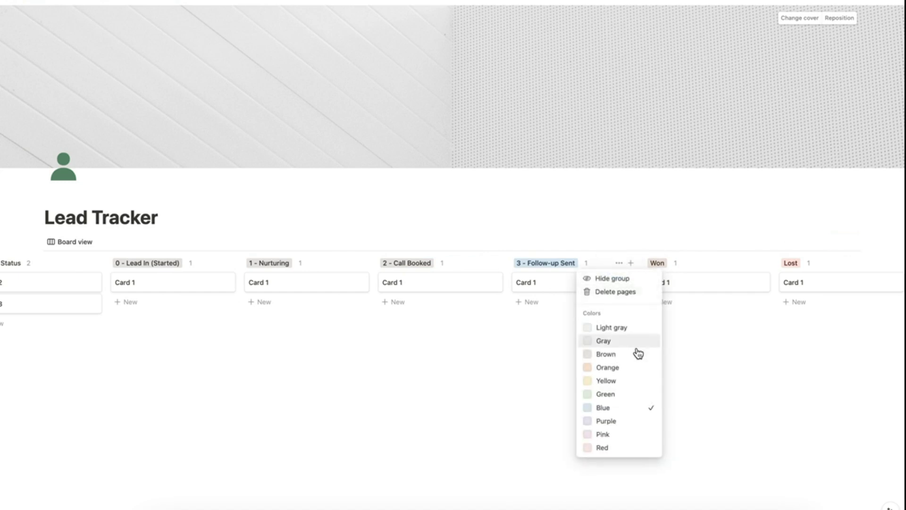
click(637, 344)
click(759, 263)
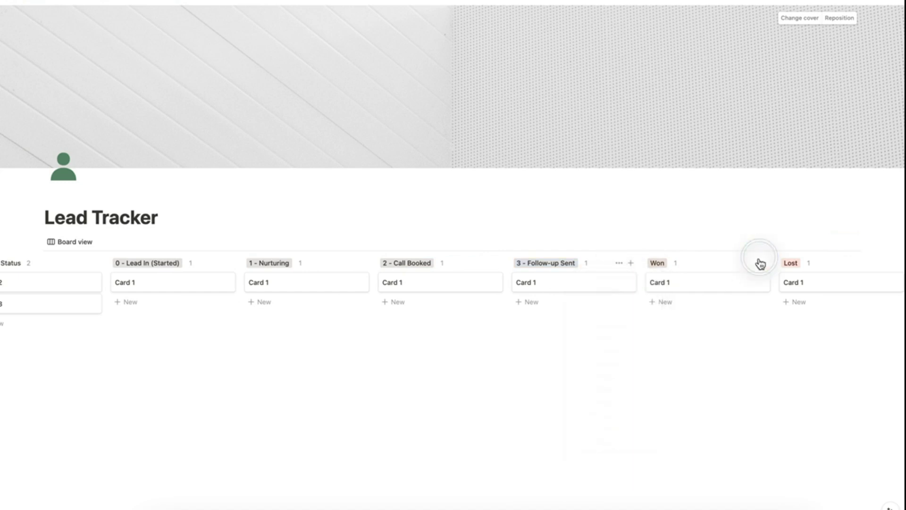
click(756, 262)
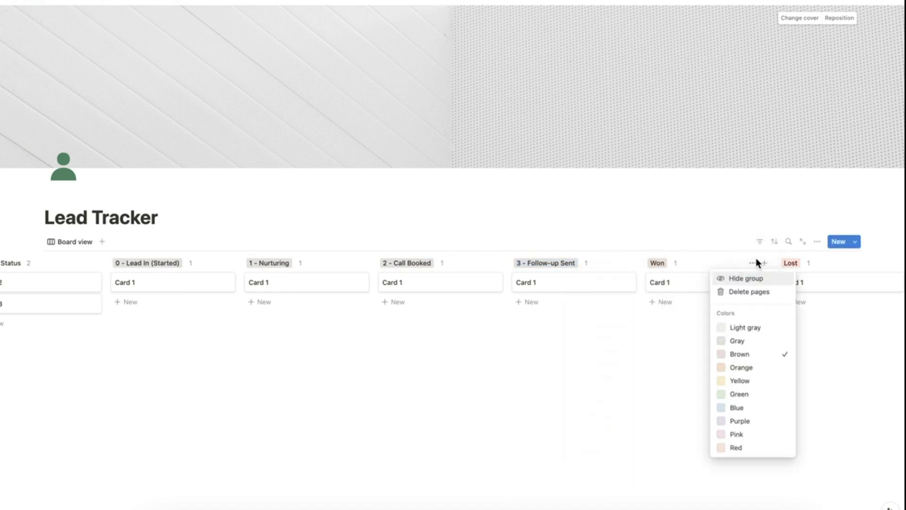
click(758, 392)
click(834, 284)
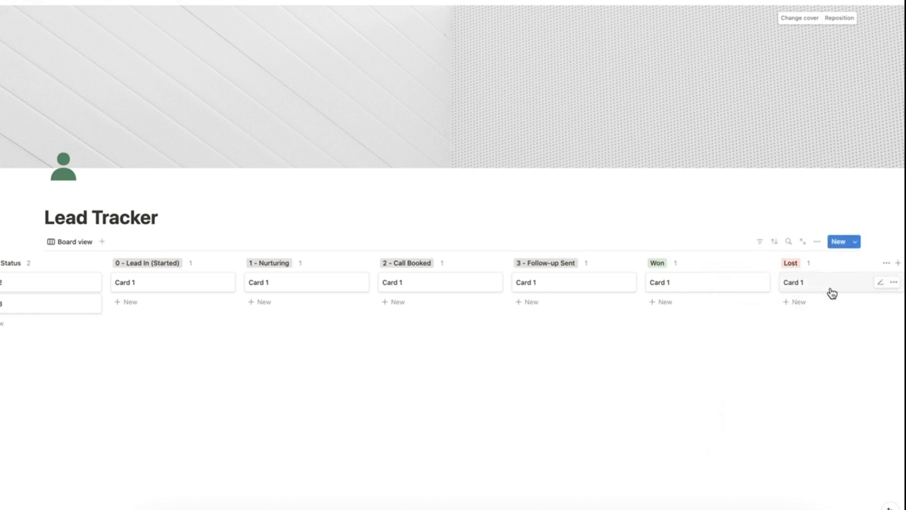
click(887, 264)
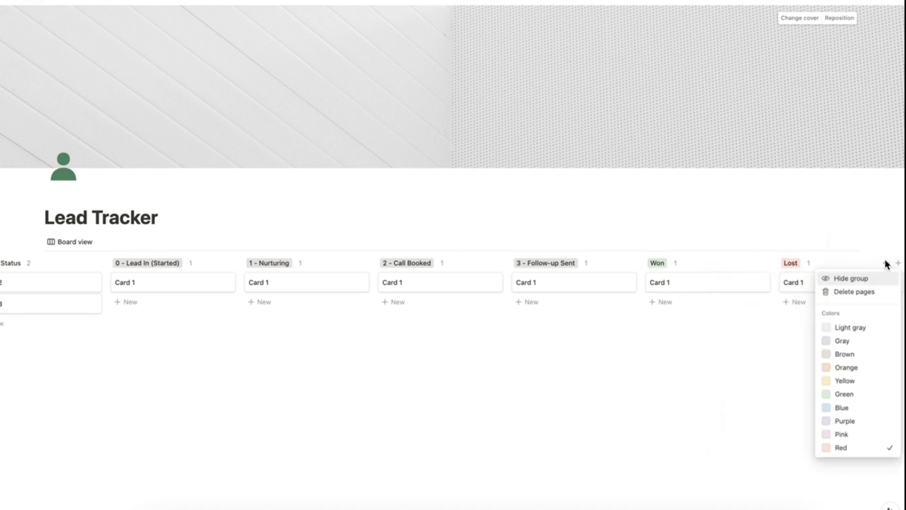
click(684, 336)
scroll(643, 284, left, 3)
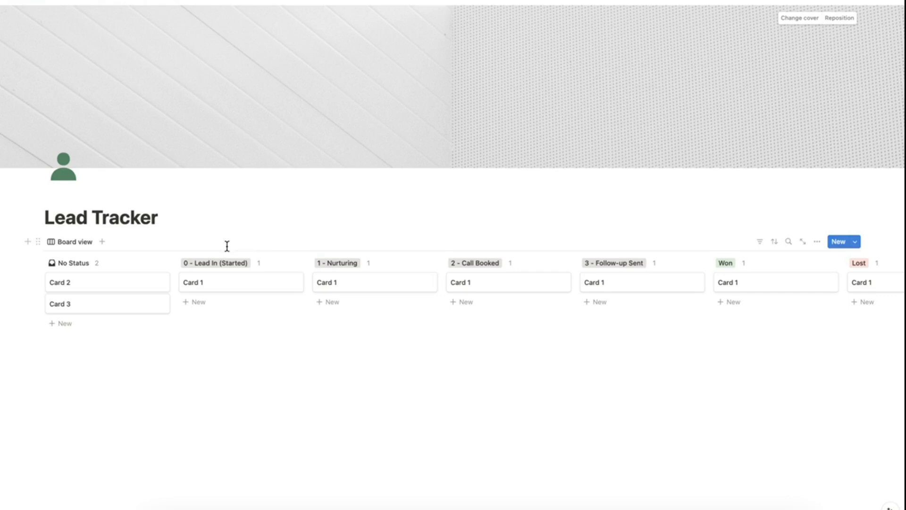
Add a URL property named Discussion Link to Card 2, placed below Status.
click(85, 287)
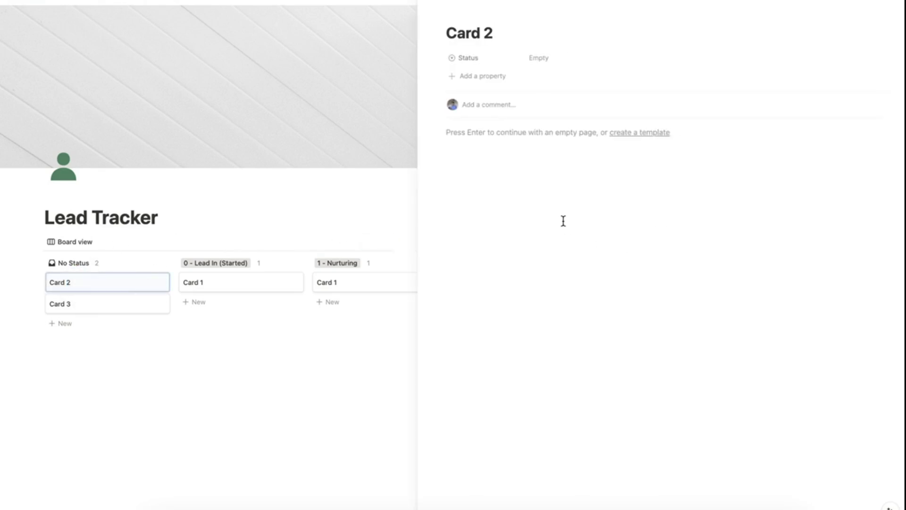
click(486, 79)
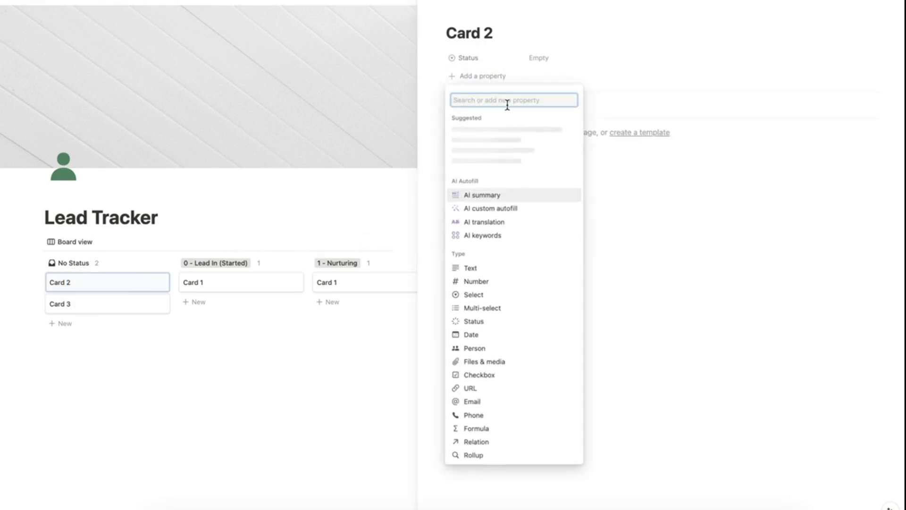
text(URL)
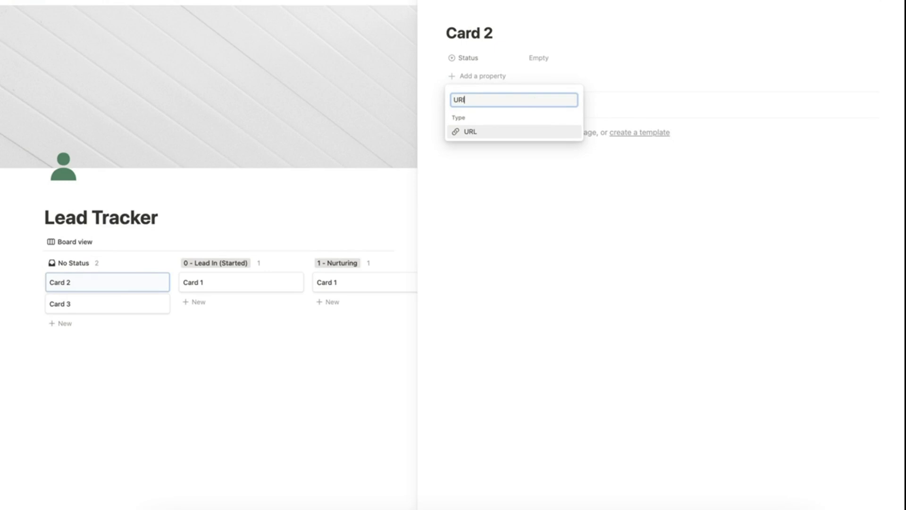
key(Return)
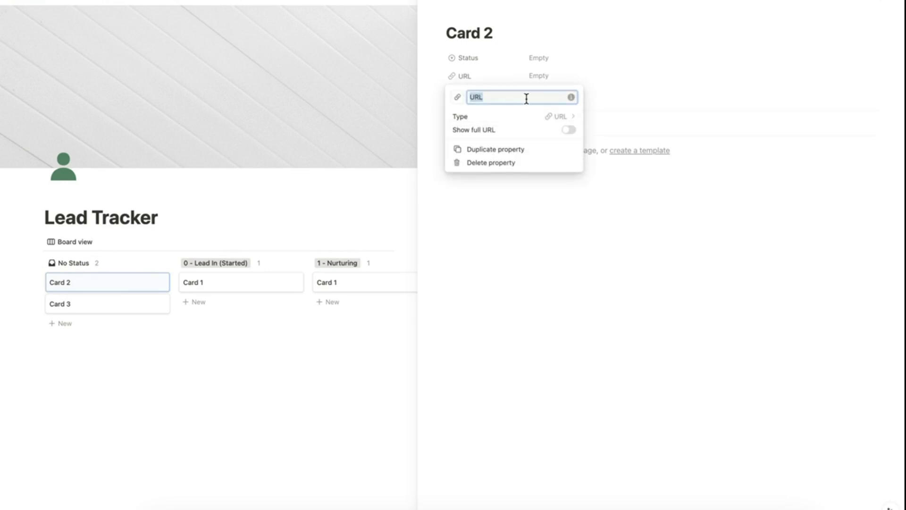
text(Discussion Link)
click(568, 45)
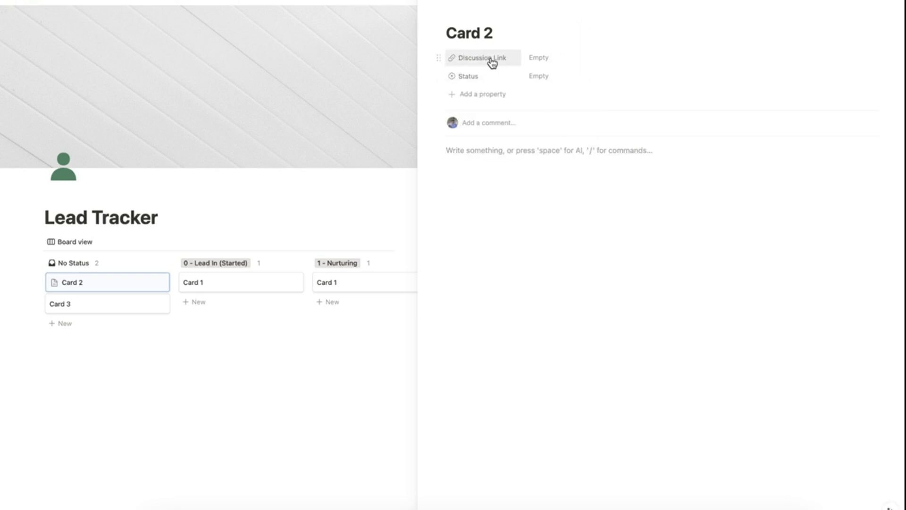
drag(492, 63, 485, 87)
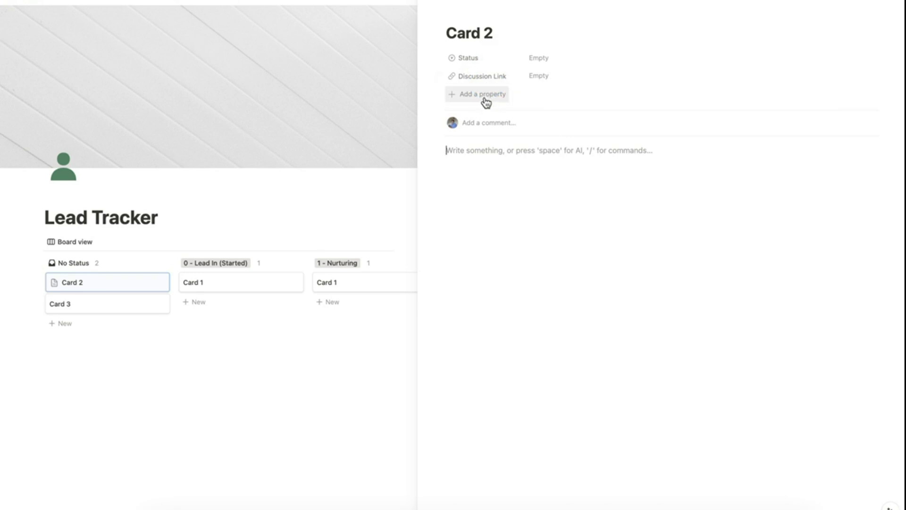
Add a Date property to Card 2 and rename it Follow Up Date.
click(485, 97)
click(506, 117)
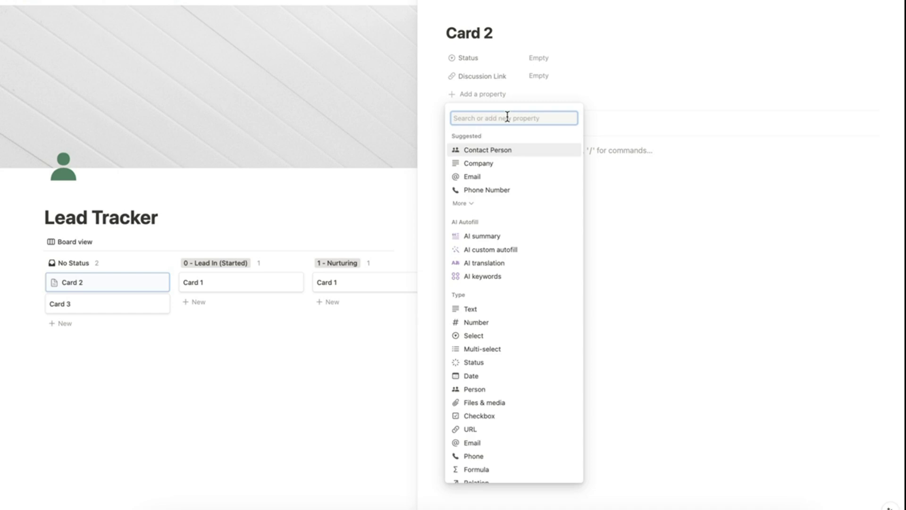
text(Date)
key(Return)
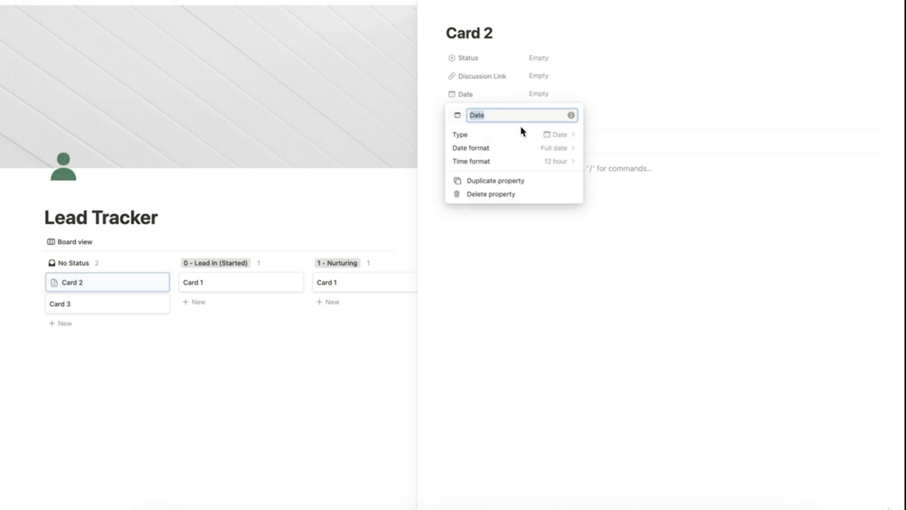
text(Fo)
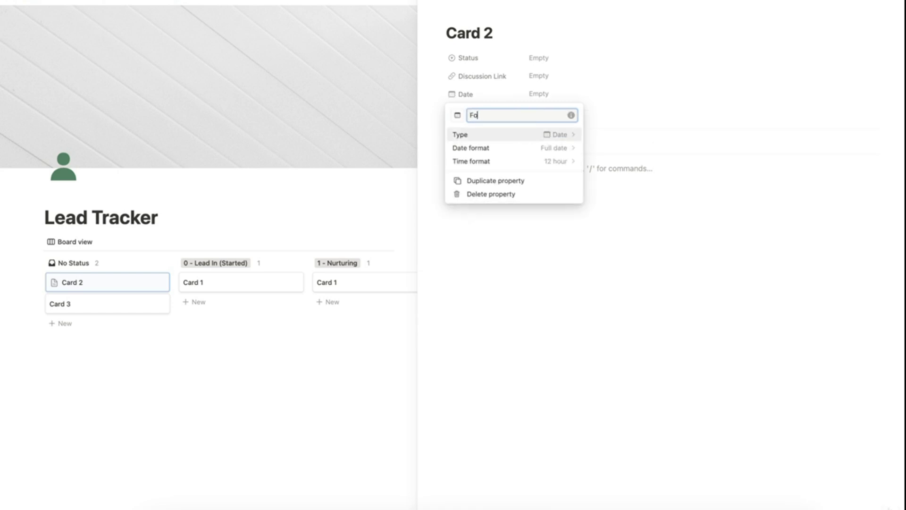
text(llow Up Date)
click(535, 84)
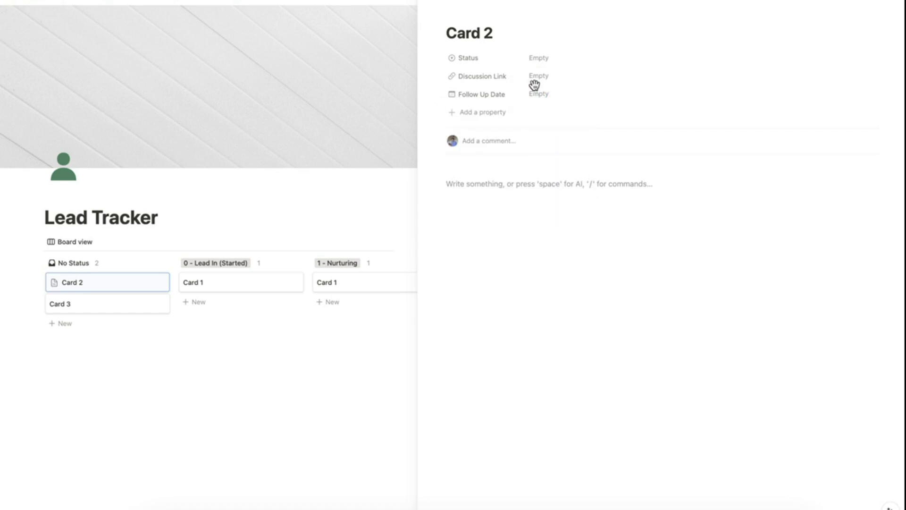
Add a new Select property to Card 2.
click(483, 114)
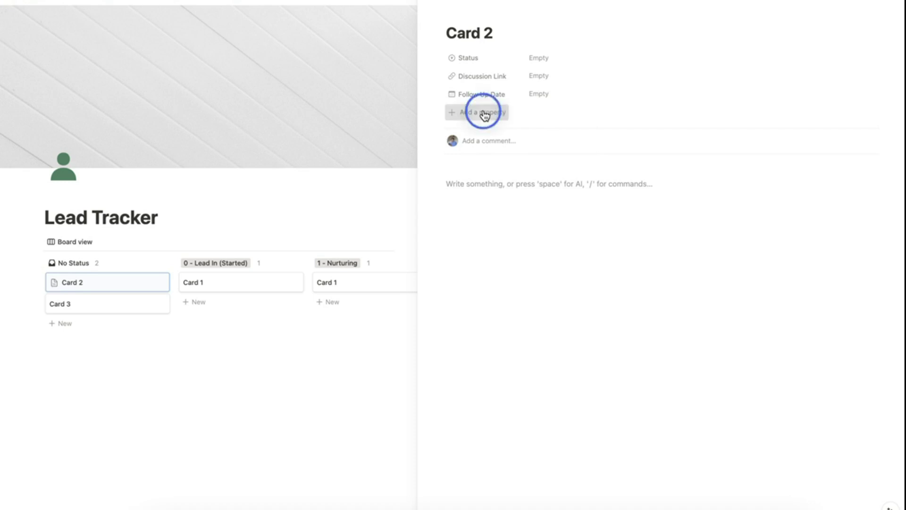
text(Sele)
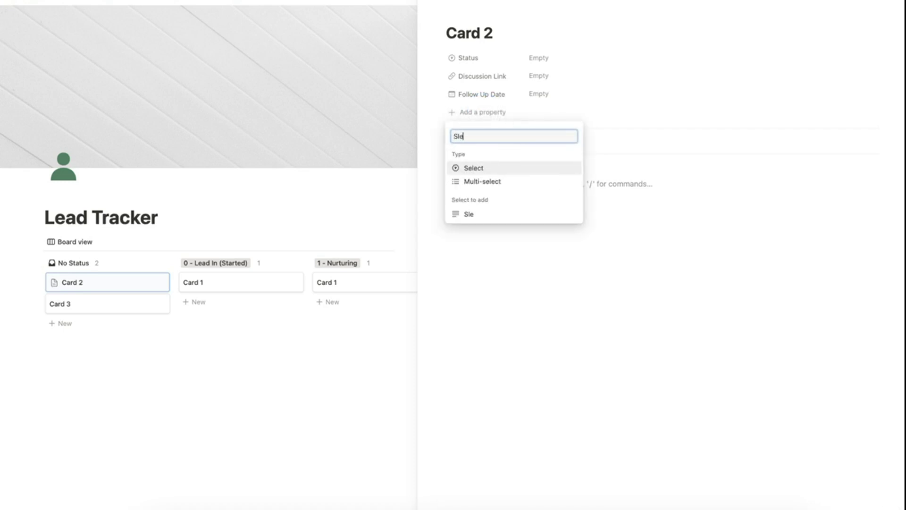
key(BackSpace)
key(BackSpace)
text(elect)
key(Return)
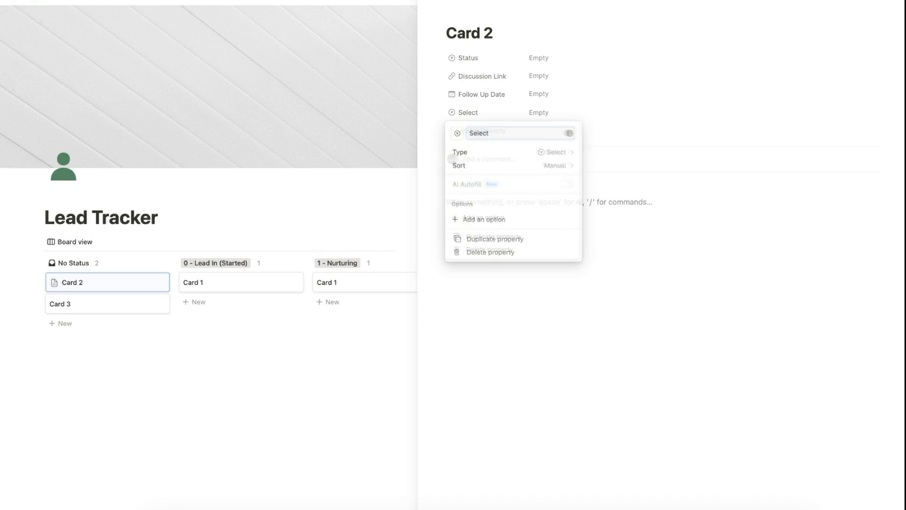
click(579, 117)
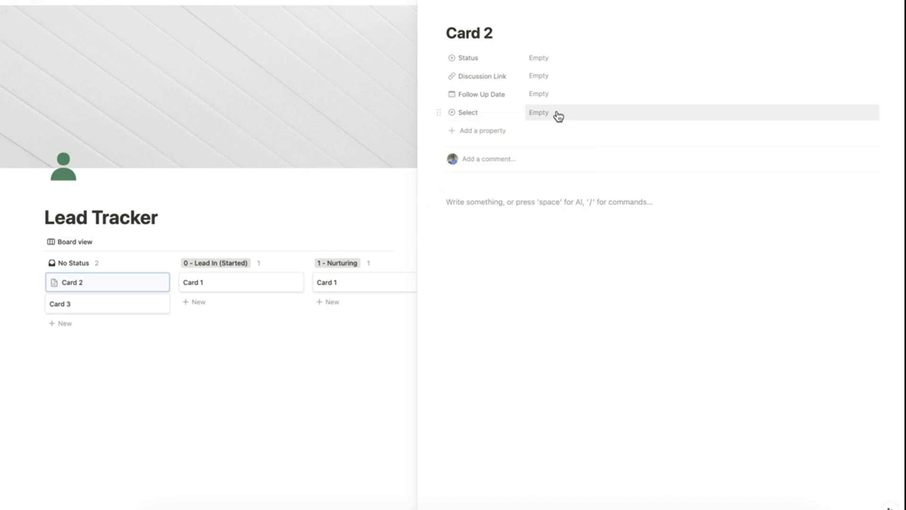
Copy a 🔥 emoji from the body, create 🔥 and 🔥🔥 Select options, then remove the temporary emoji.
click(513, 189)
text(:fire)
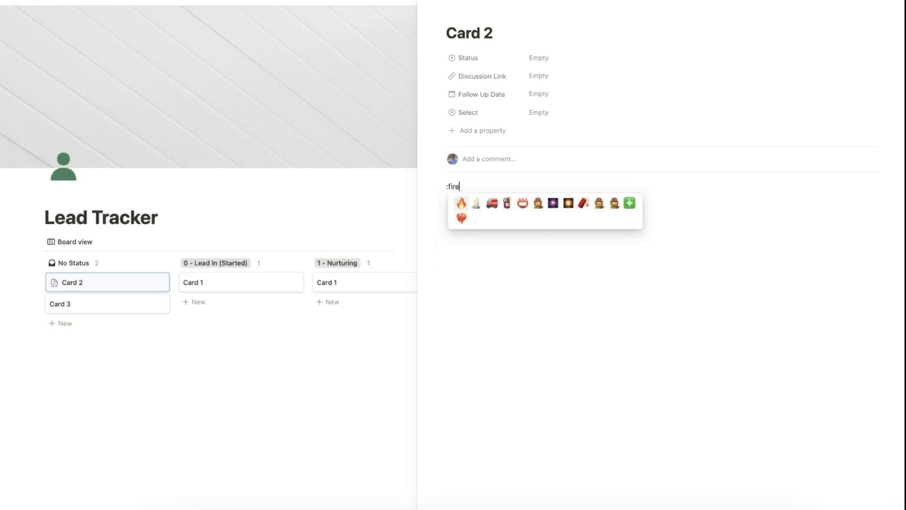
key(Return)
key(shift+Left)
key(ctrl+c)
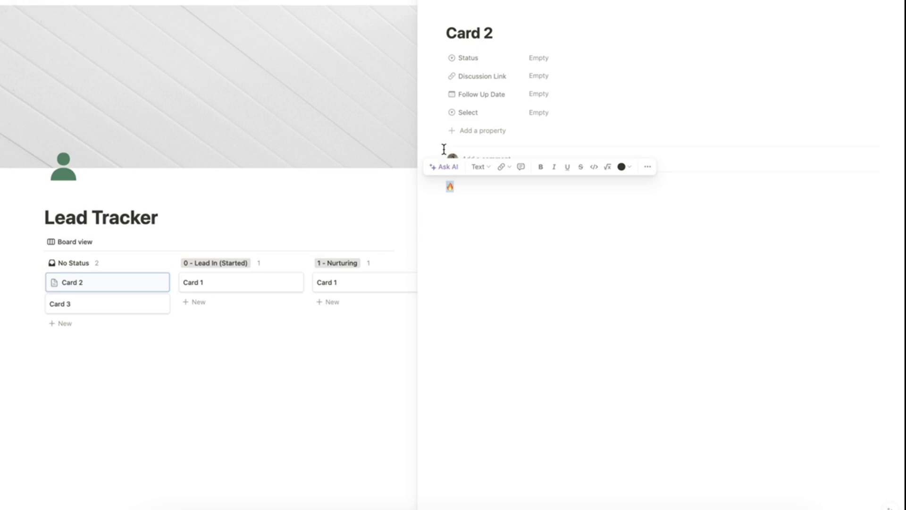
click(550, 110)
key(ctrl+v)
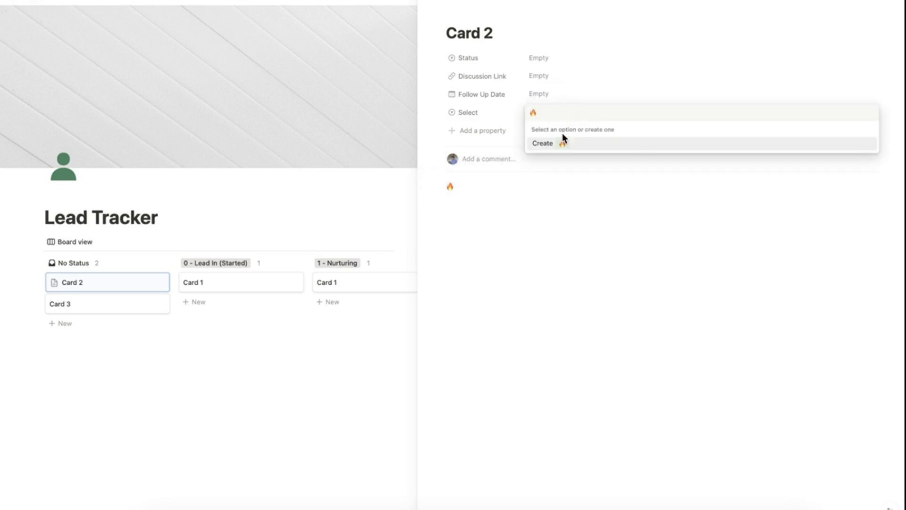
click(550, 144)
click(574, 116)
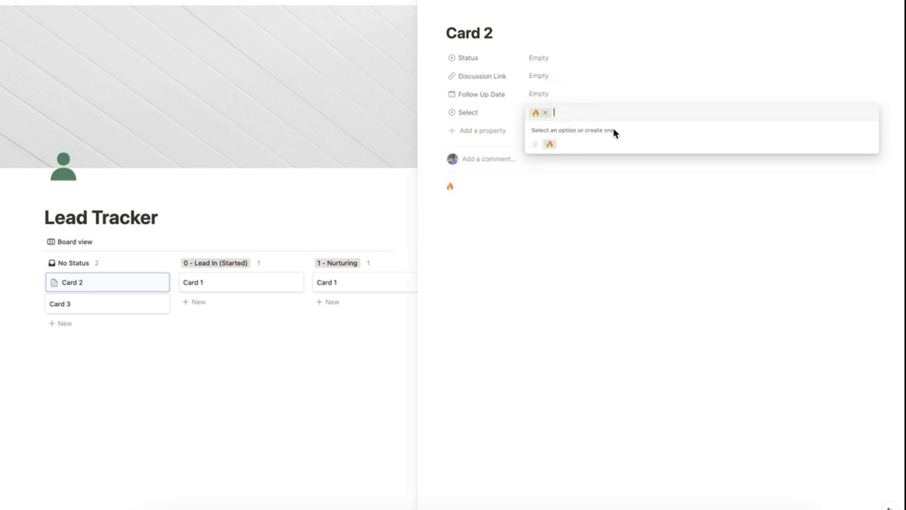
key(ctrl+v)
key(ctrl+v)
click(573, 144)
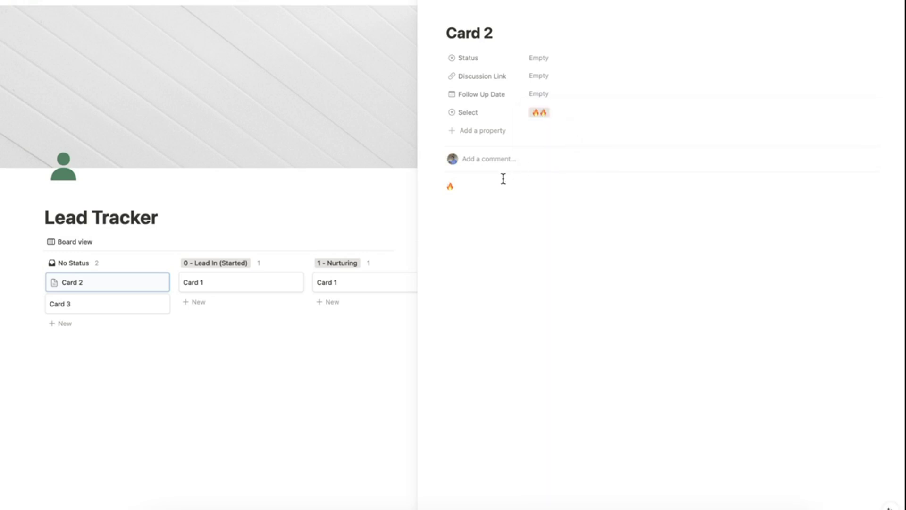
click(488, 186)
key(BackSpace)
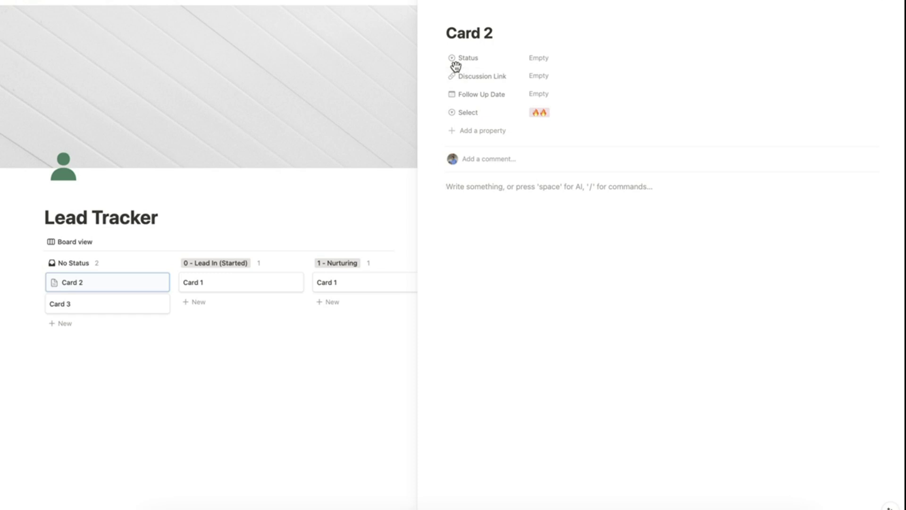
Close Card 2 and create a new Sales Pipeline template titled 'Sales Lead'.
key(Escape)
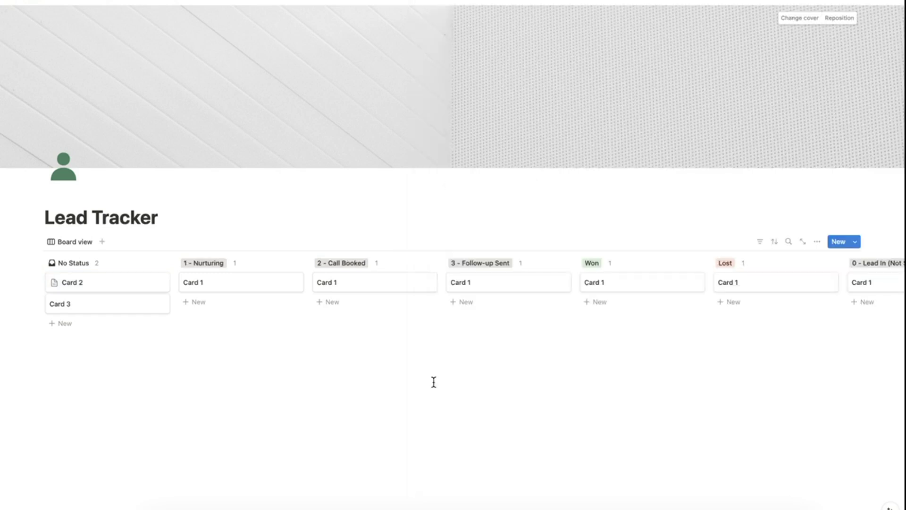
click(856, 241)
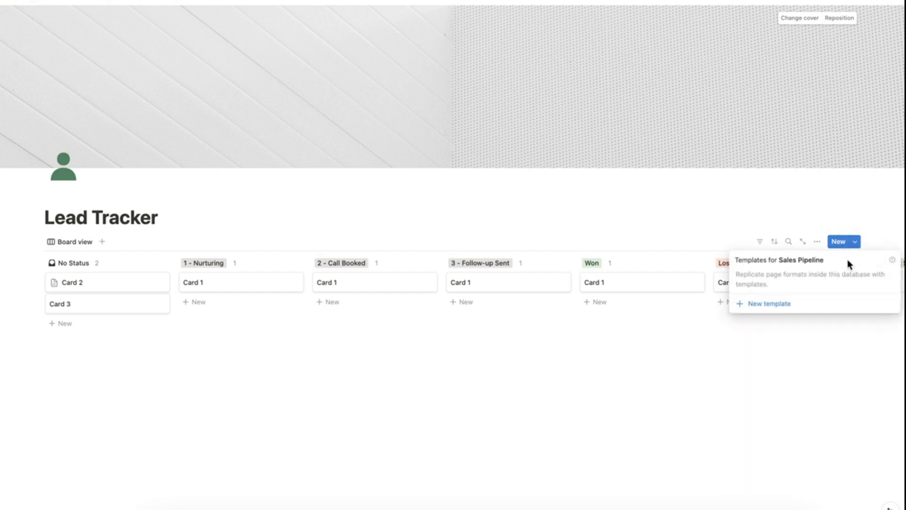
click(759, 306)
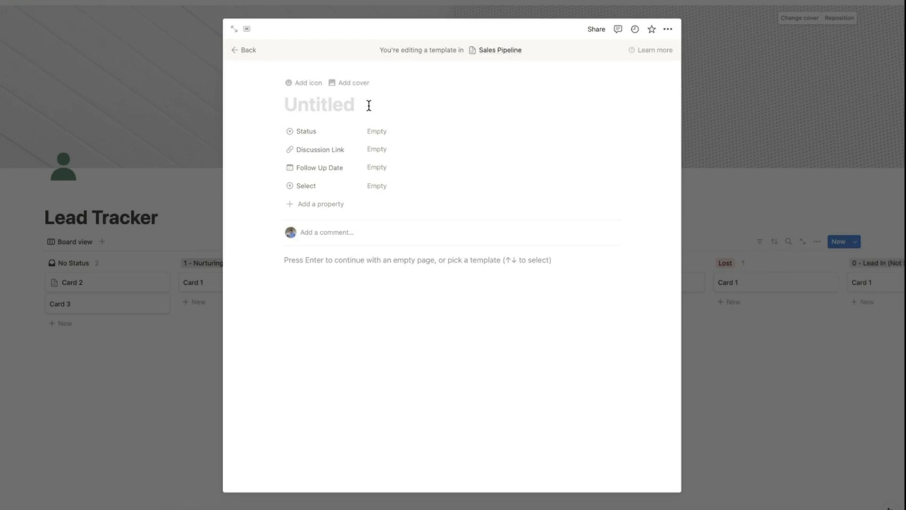
text(Sales Lead)
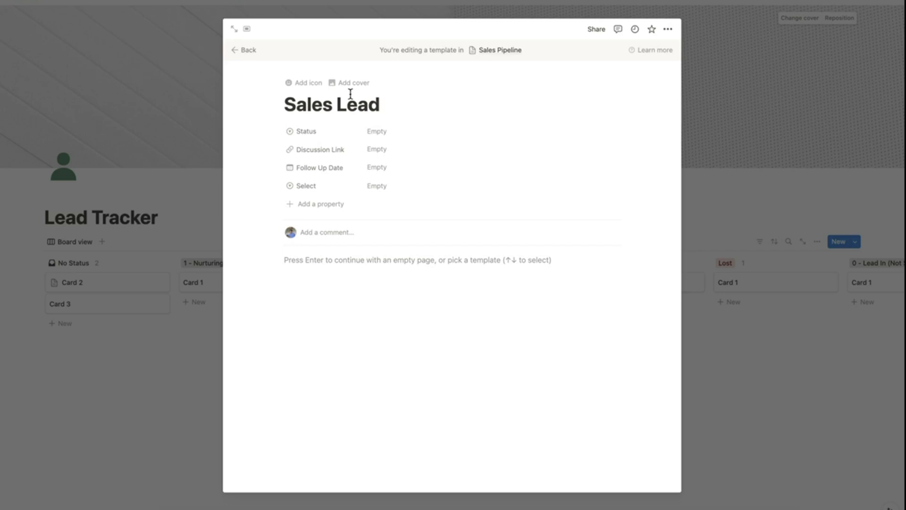
Give the Sales Lead template a green person icon.
click(304, 90)
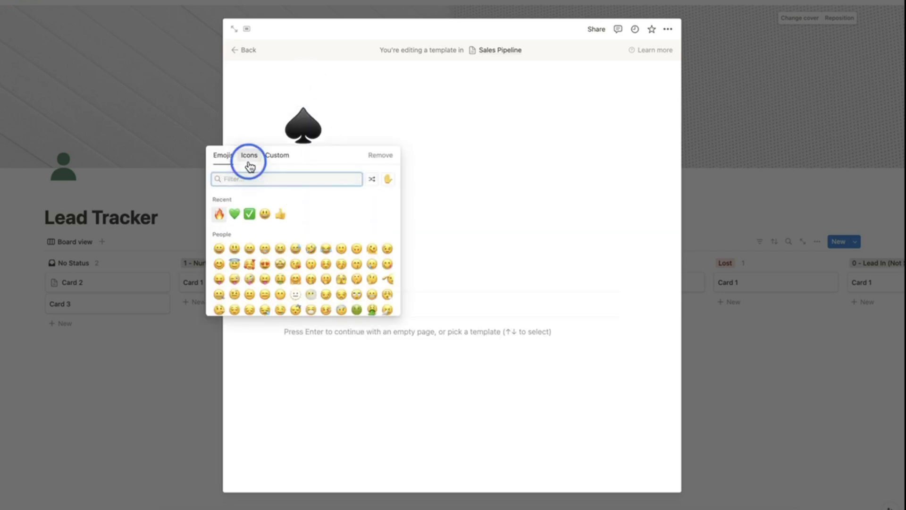
click(249, 156)
click(227, 213)
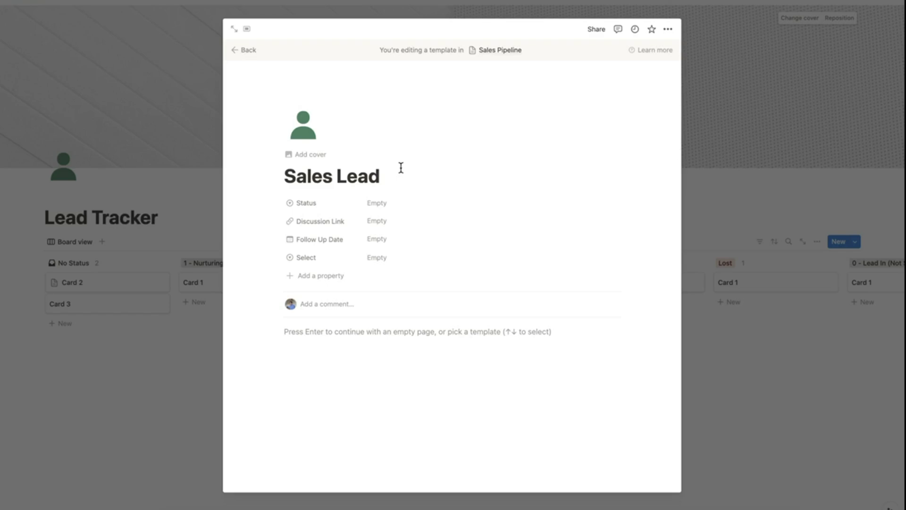
Set Status to 0 - Lead In (Not Started), then add a 'Calls' Heading 1 and a divider.
click(396, 209)
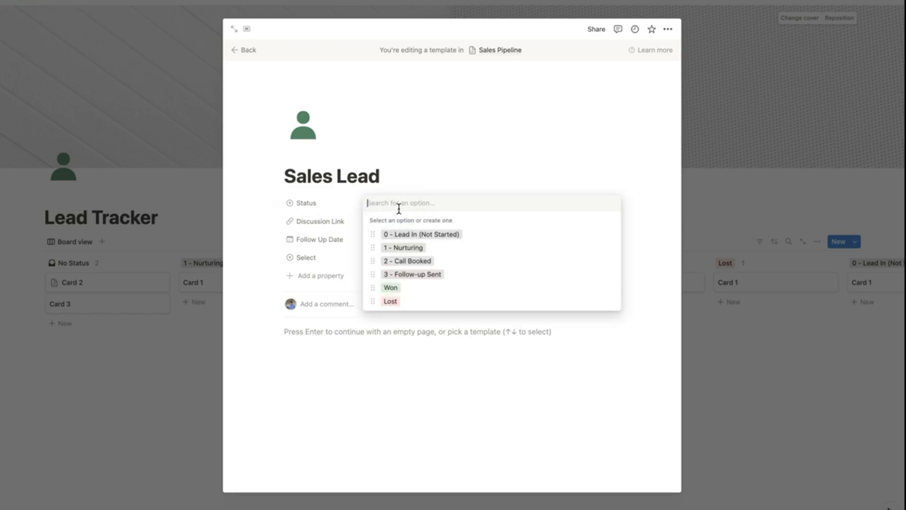
click(412, 235)
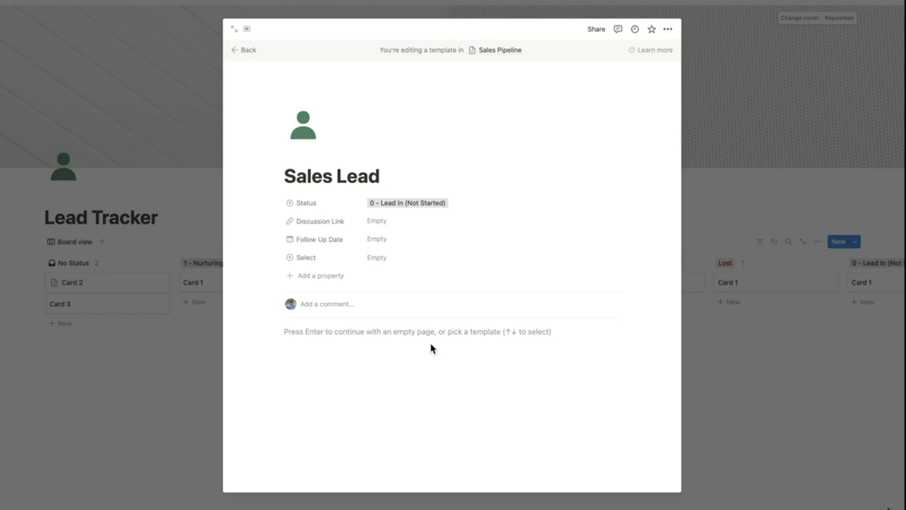
click(360, 330)
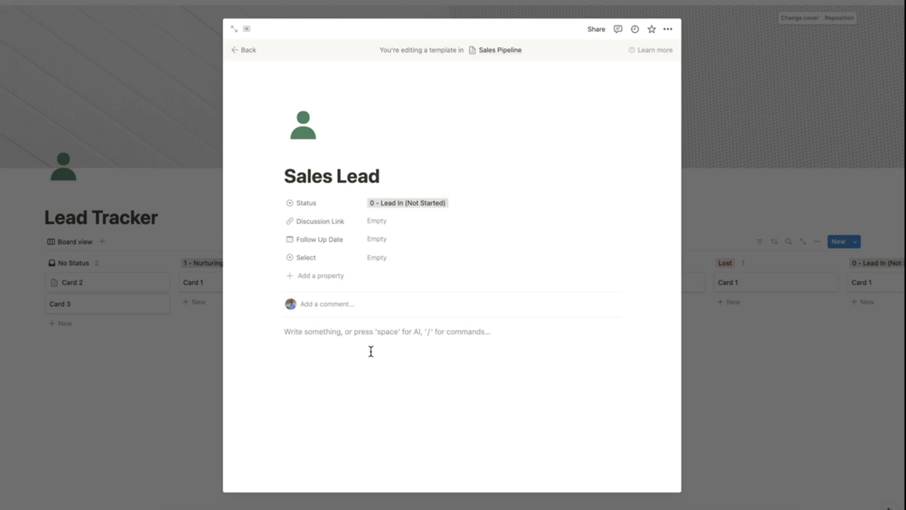
text(/h)
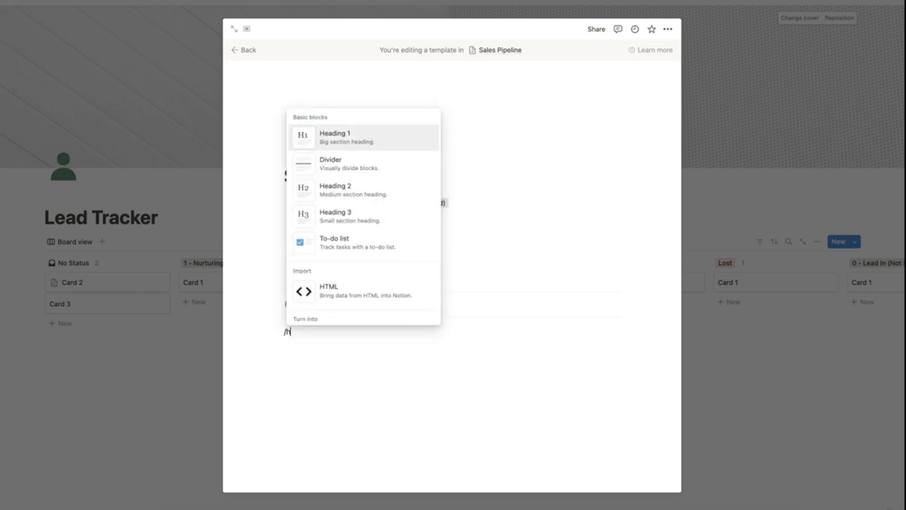
key(Return)
text(Calls)
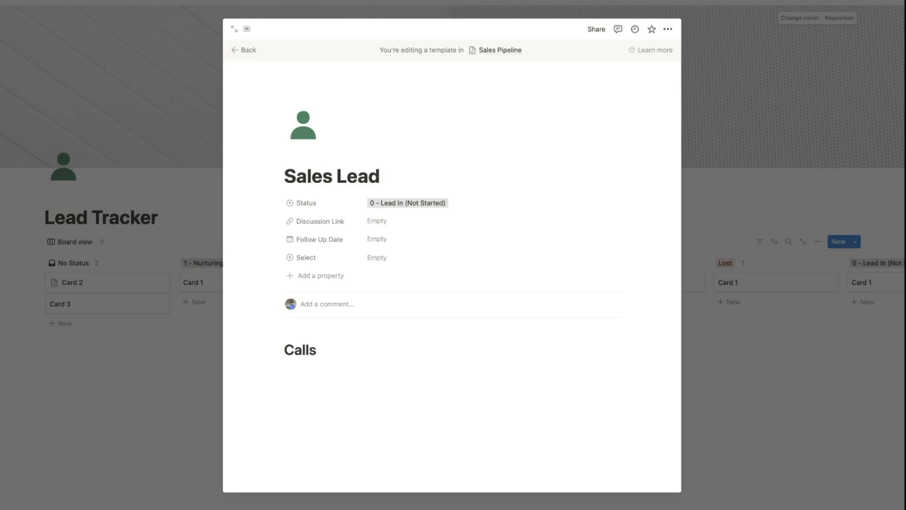
key(Return)
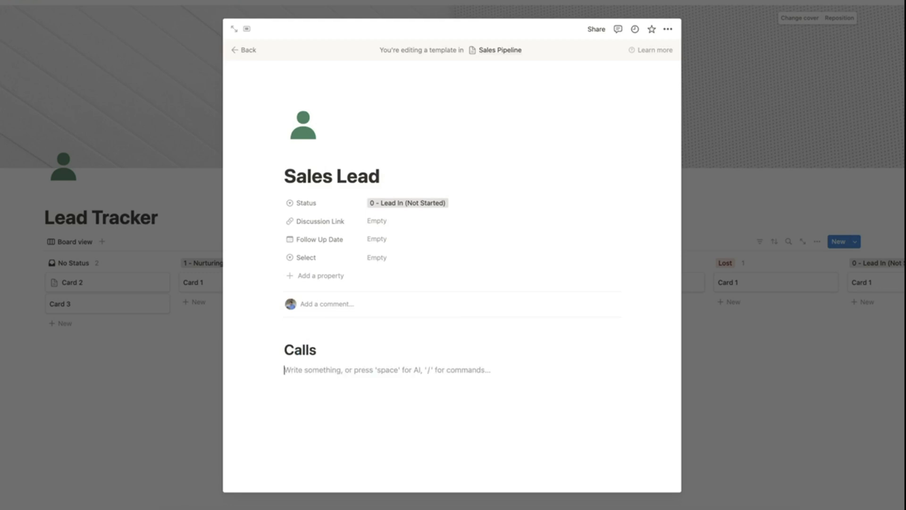
text(---)
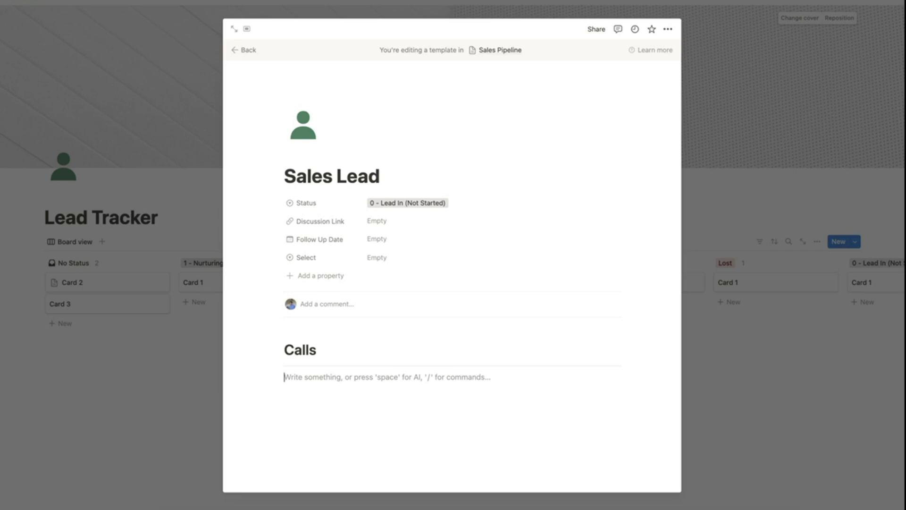
text(/button)
Insert a button named 'Create New Call Note' below the divider.
key(Return)
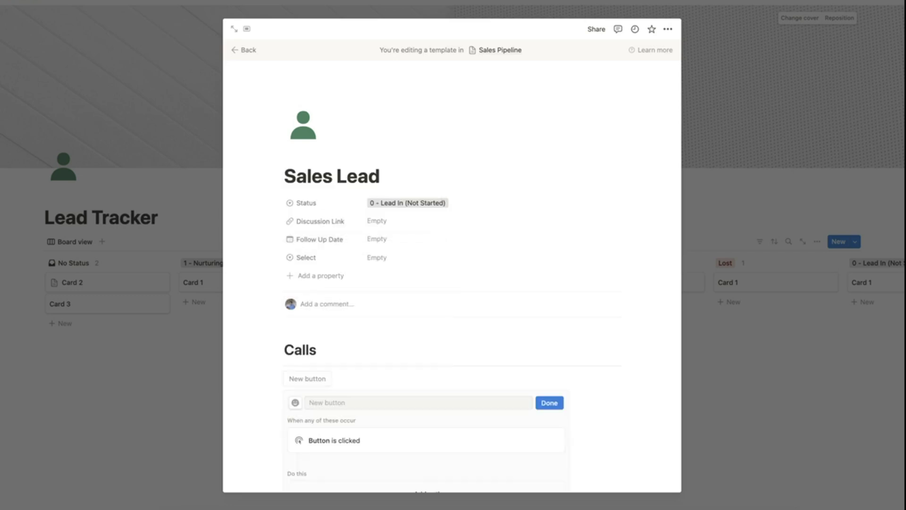
click(400, 403)
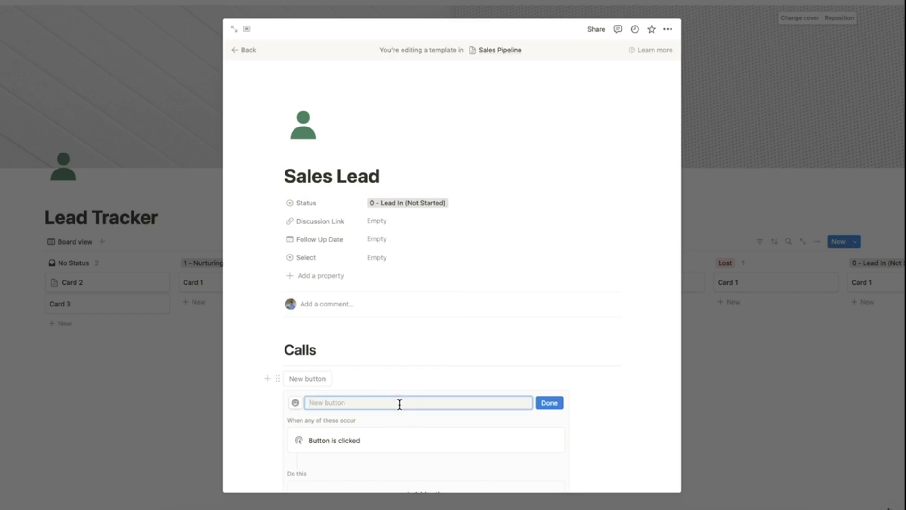
text(Create New Call)
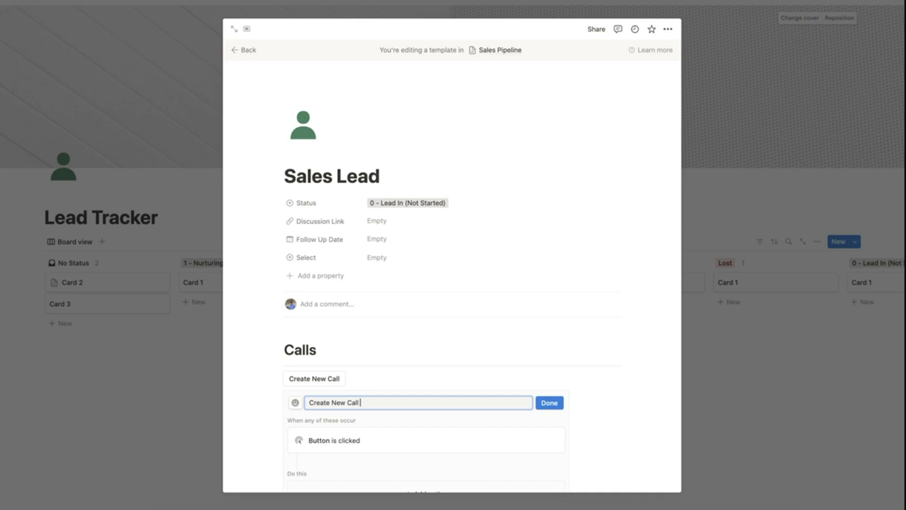
text( Note)
scroll(470, 364, down, 3)
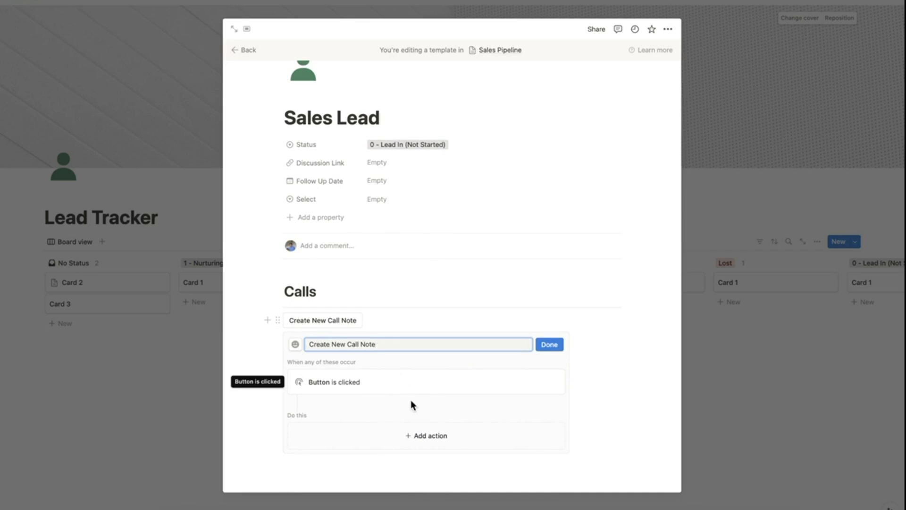
Make the button insert a toggle heading 3 reading 'Sales Call - [Date]'.
click(419, 438)
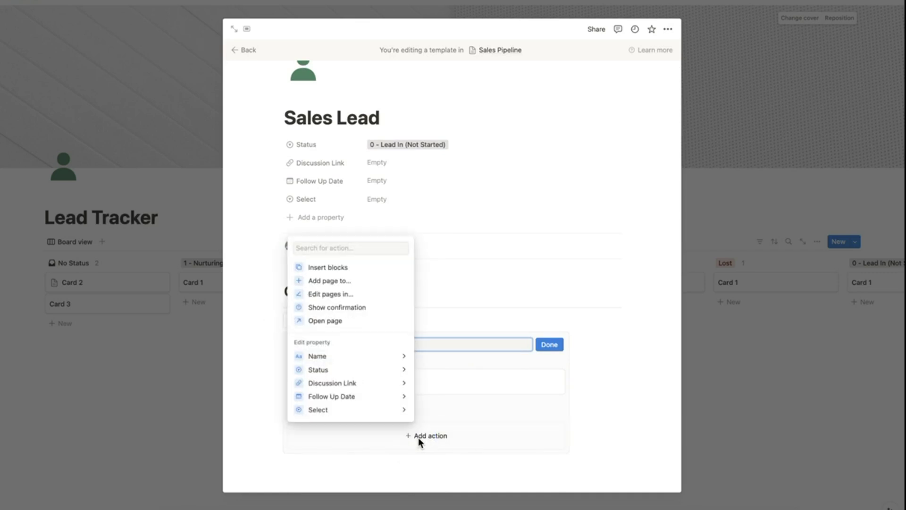
click(352, 270)
scroll(357, 414, down, 1)
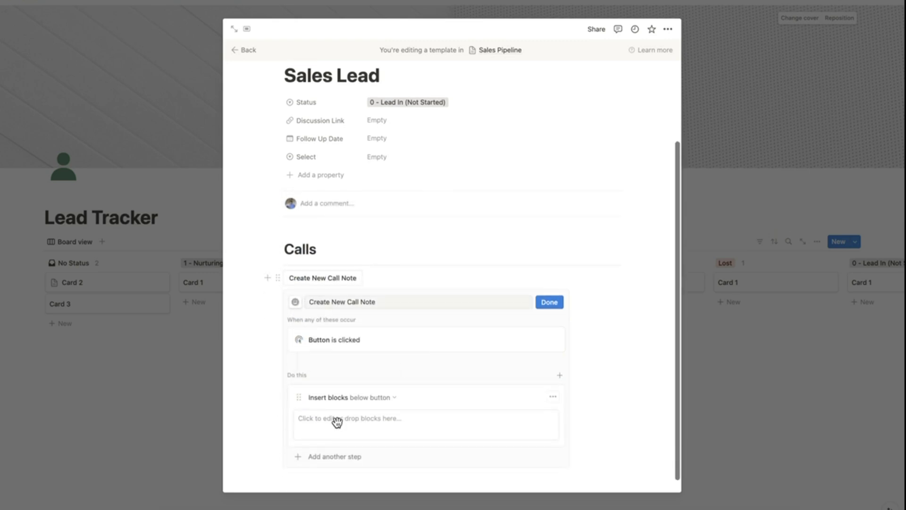
click(347, 421)
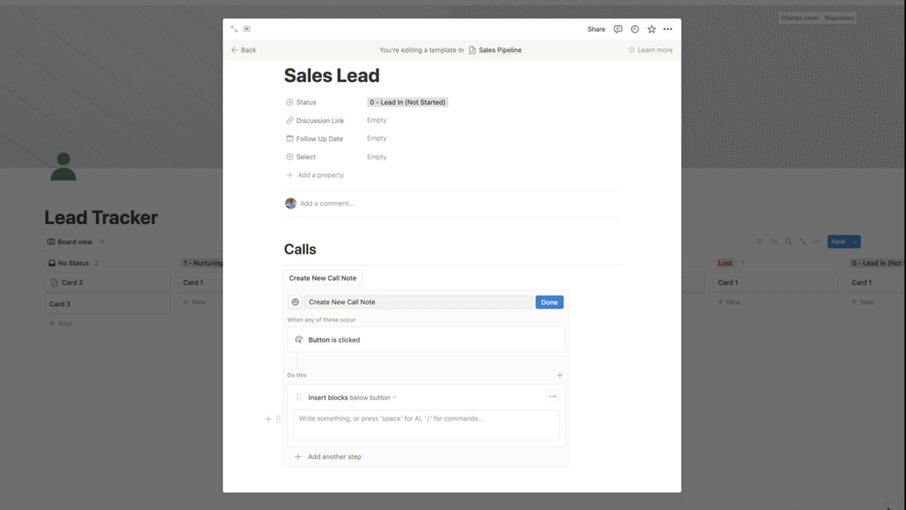
text(/togg)
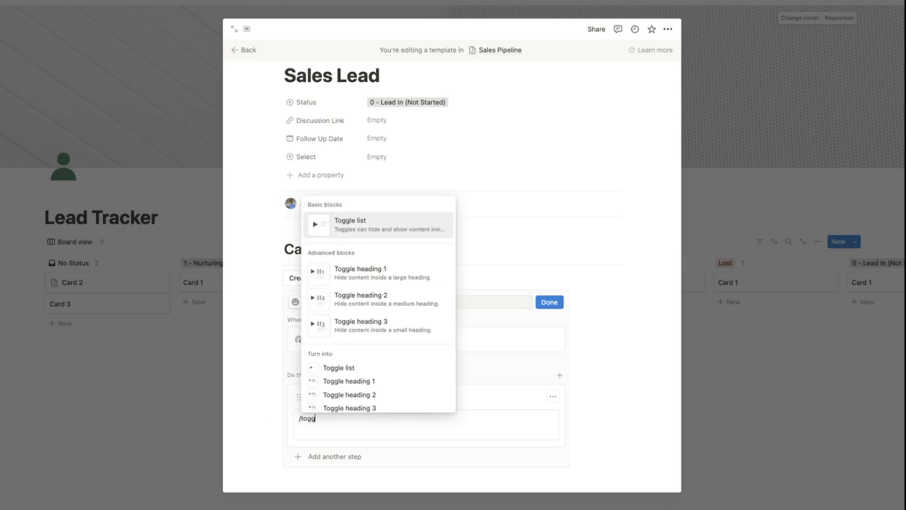
key(Down)
key(Down)
key(Down)
key(Return)
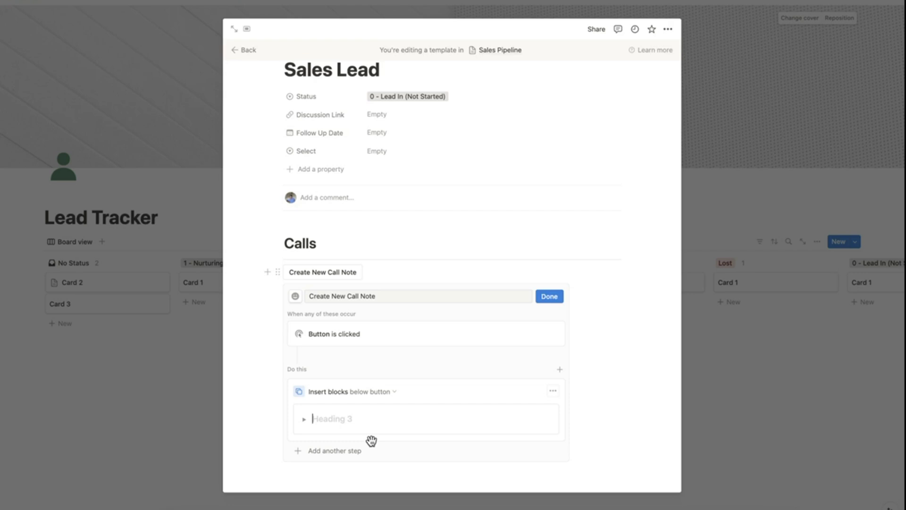
text(Sales Call - [Date])
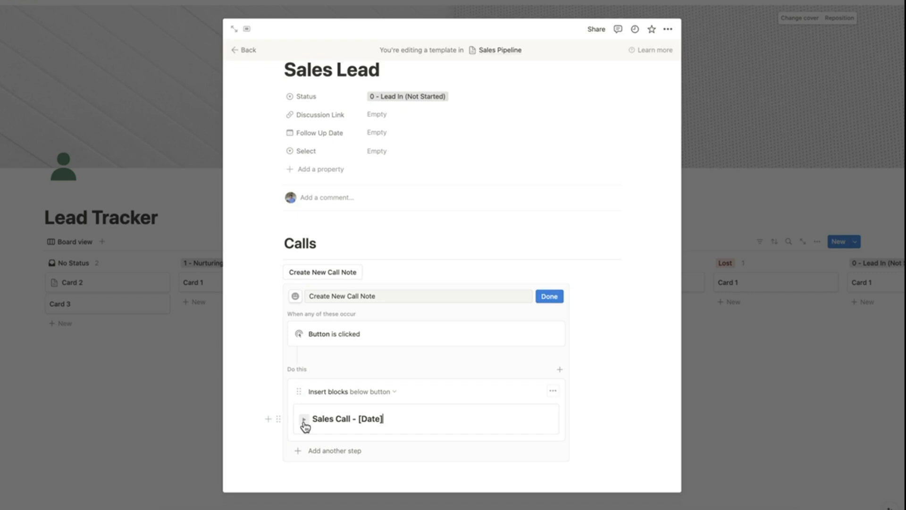
scroll(548, 339, up, 1)
Finish the button setup and add an 'Others Notes' Heading 1 below it.
click(550, 302)
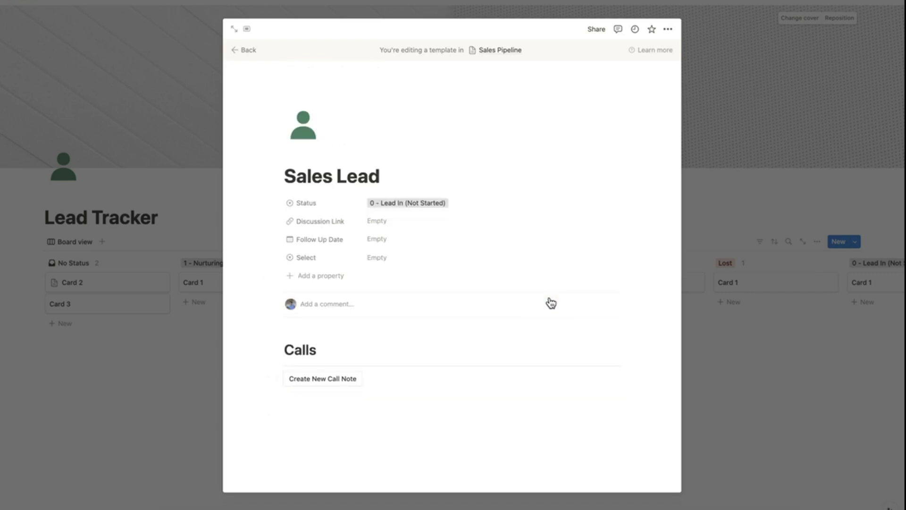
click(396, 415)
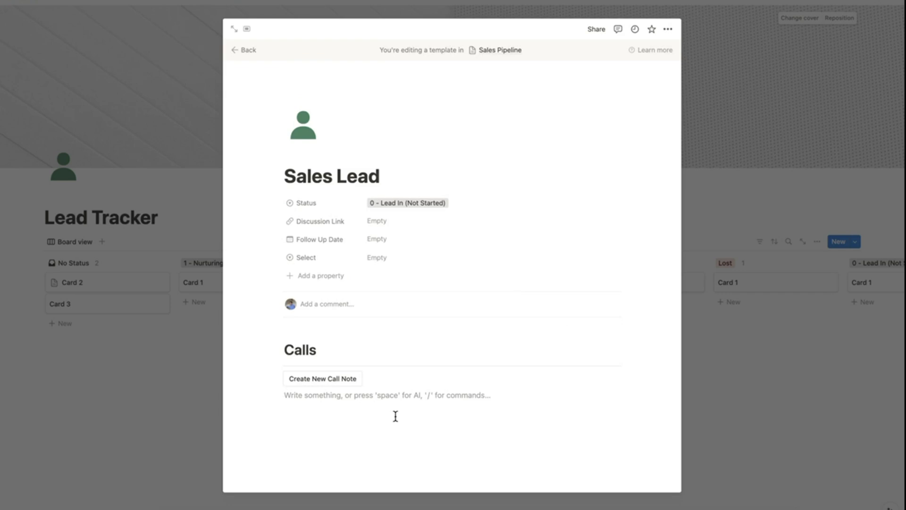
text(/h1)
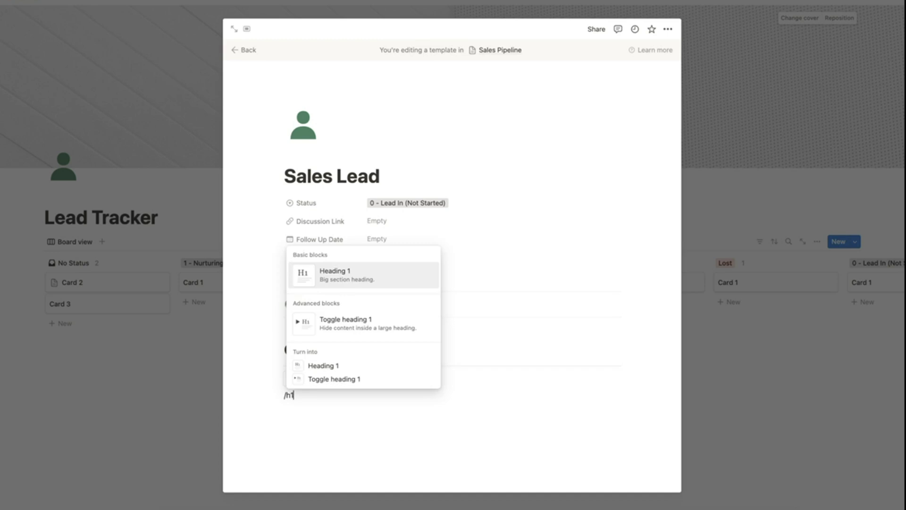
key(Return)
text(Others)
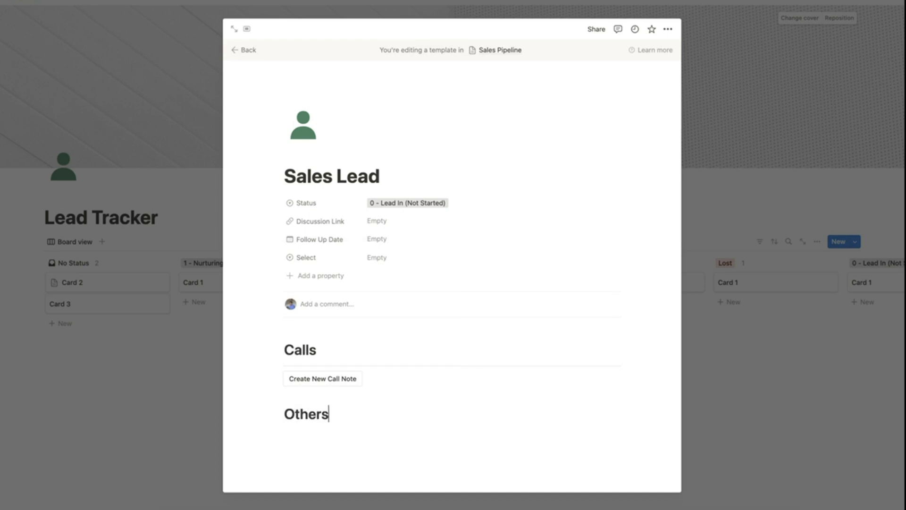
text( Notes)
key(Return)
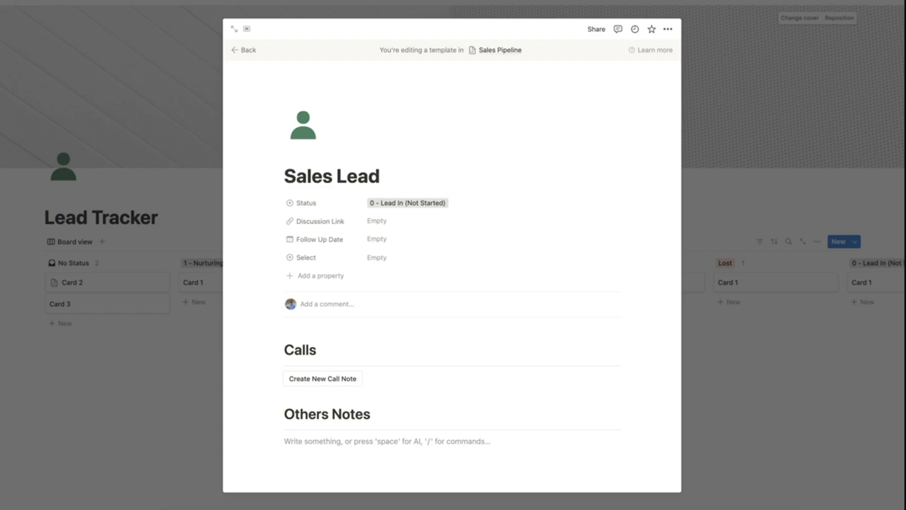
Add two empty bullets under Others Notes and close the template.
text(/bule)
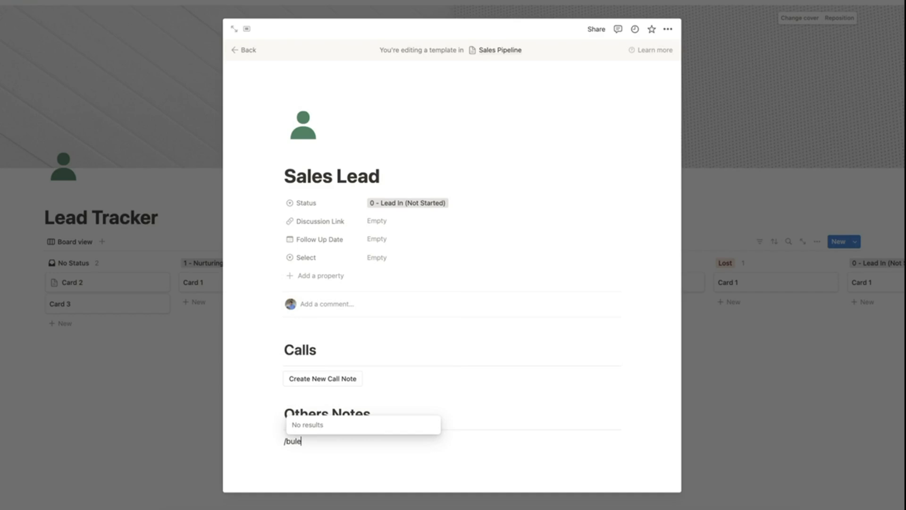
key(BackSpace)
key(Return)
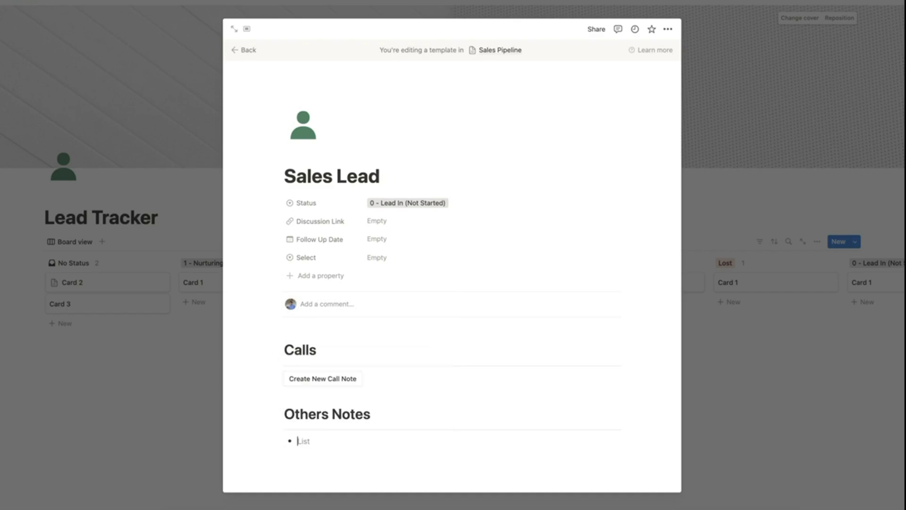
click(278, 440)
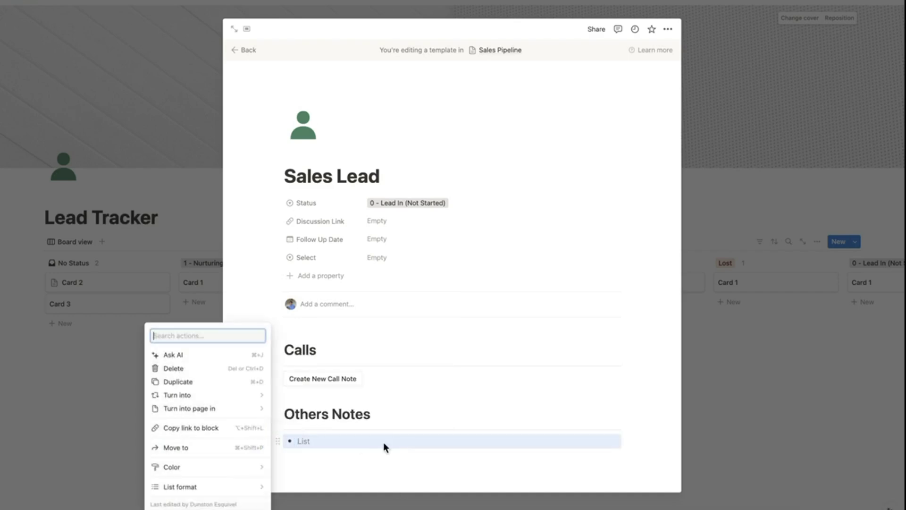
key(Escape)
click(357, 456)
key(Escape)
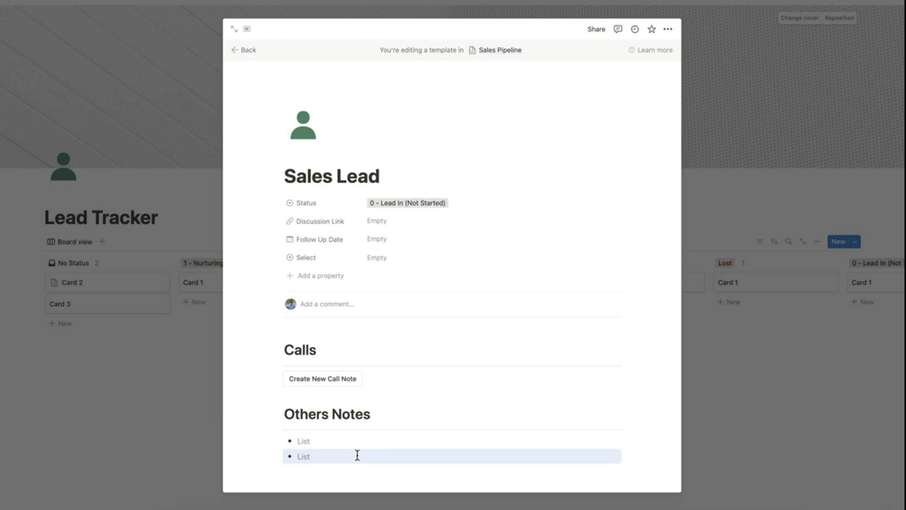
click(382, 443)
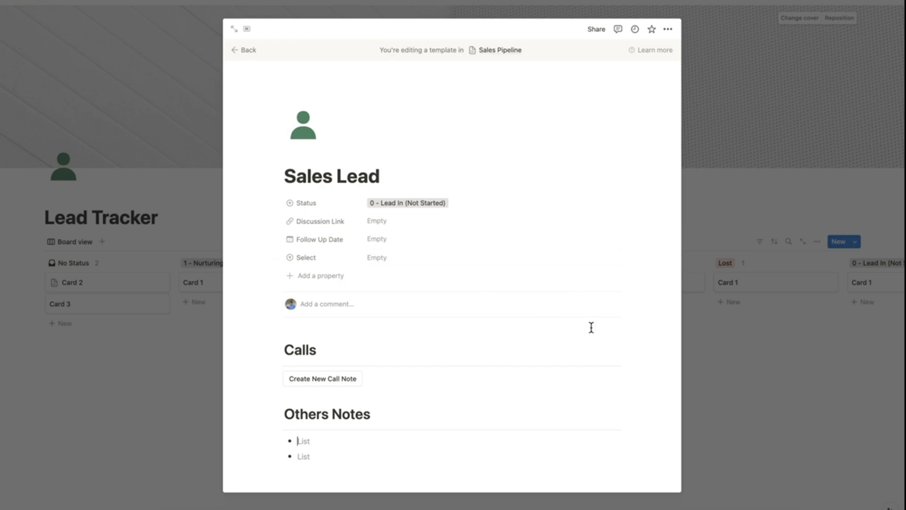
key(Escape)
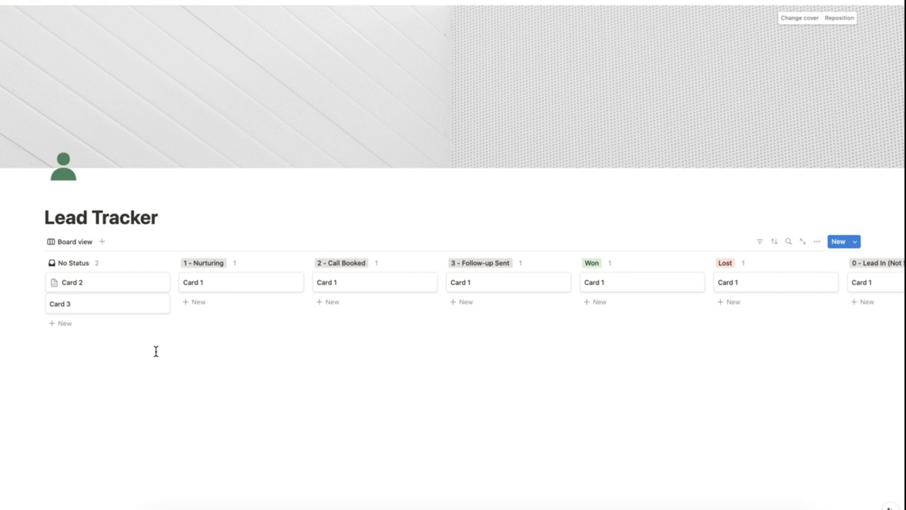
Add a Sales Lead card to No Status, Nurturing, Call Booked, Follow-up Sent, Won, Lost and Lead In.
click(124, 328)
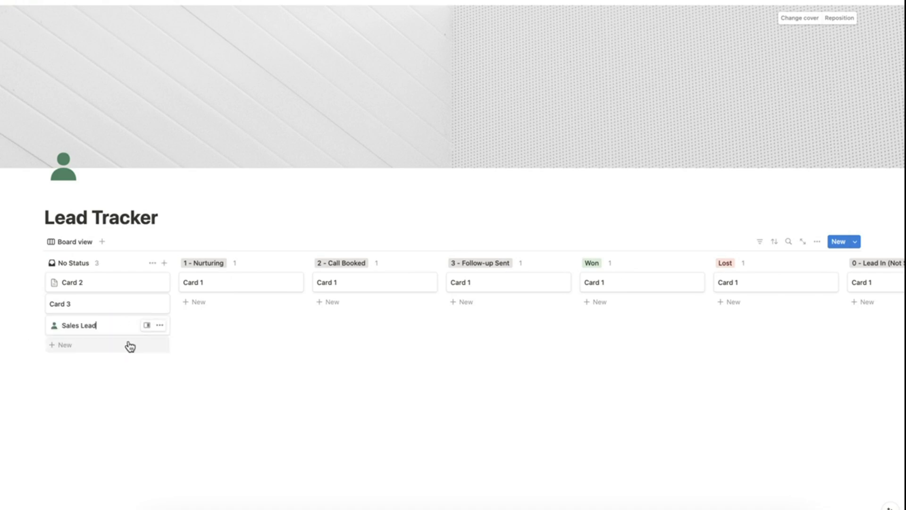
click(246, 308)
click(350, 307)
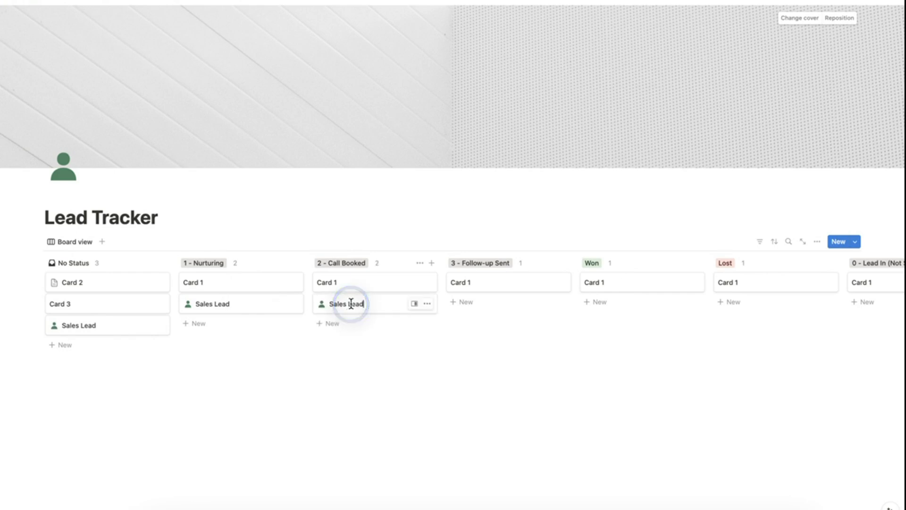
click(461, 306)
click(607, 305)
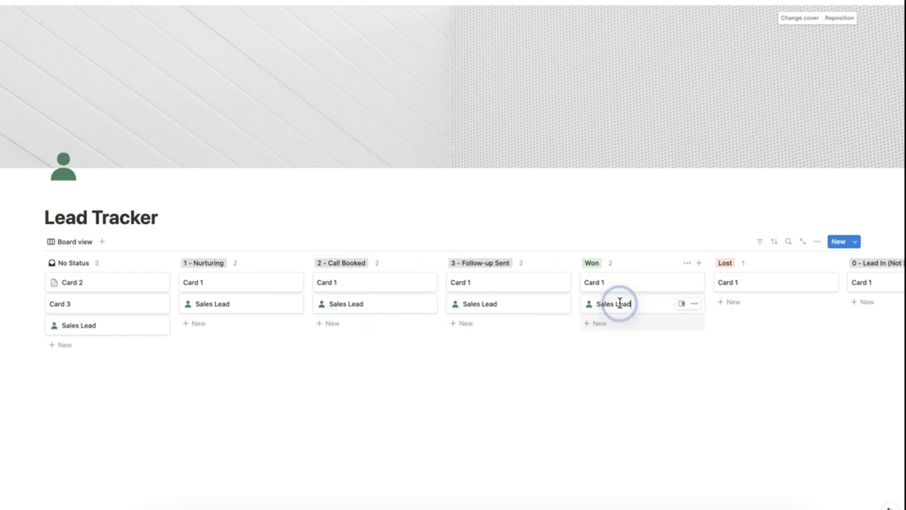
click(738, 302)
click(862, 302)
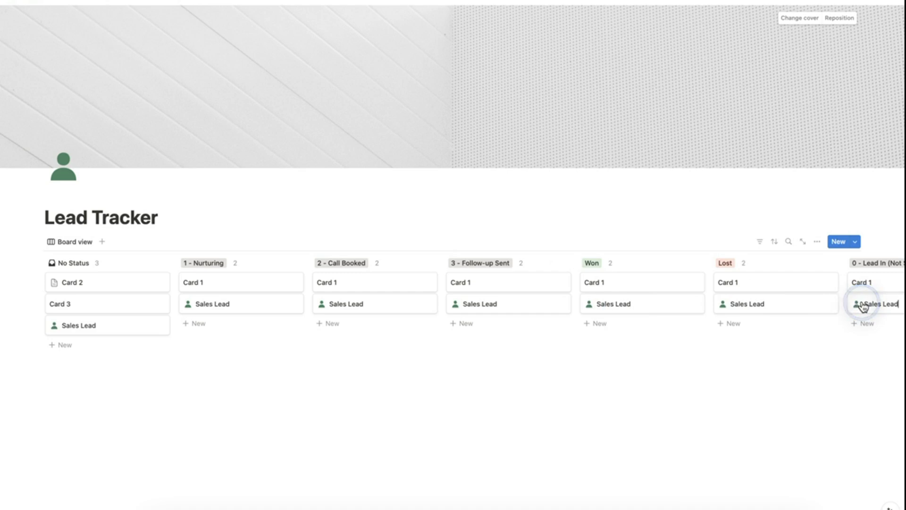
click(223, 405)
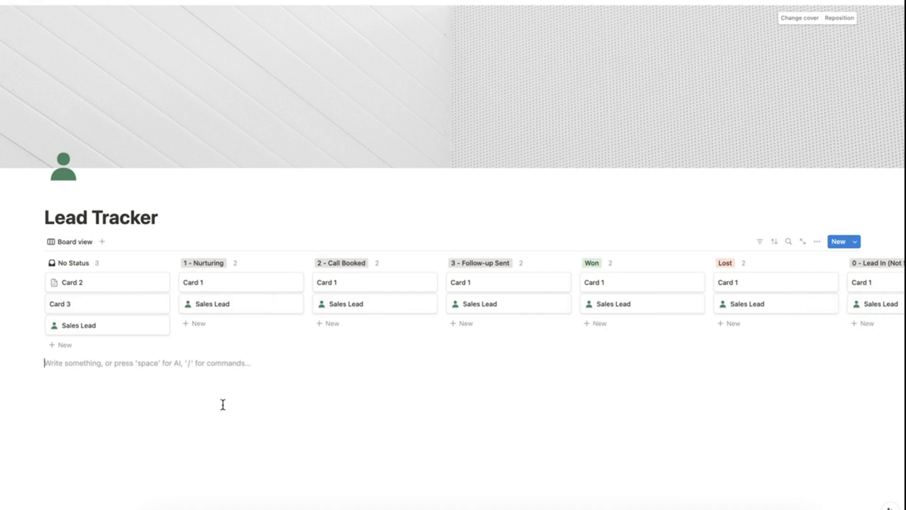
Delete Cards 3 and 2 from No Status and Card 1 from Nurturing and Call Booked.
click(160, 304)
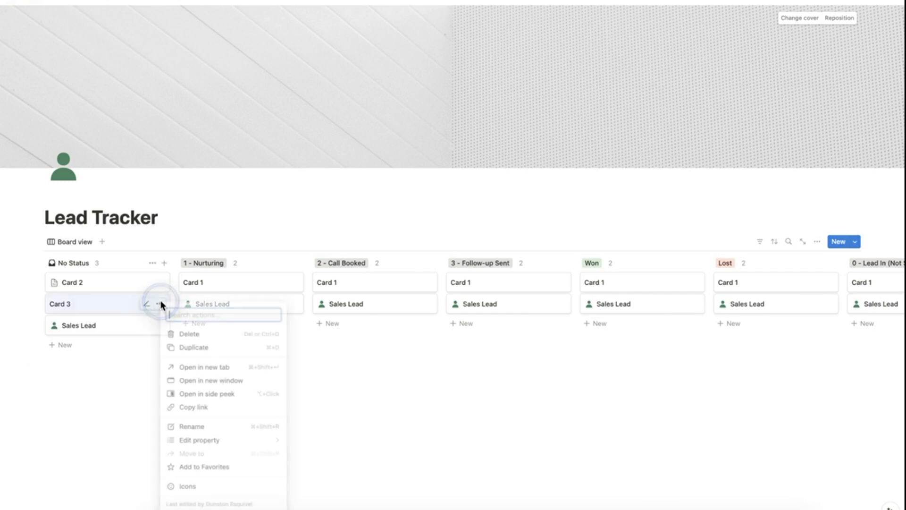
click(193, 333)
click(158, 282)
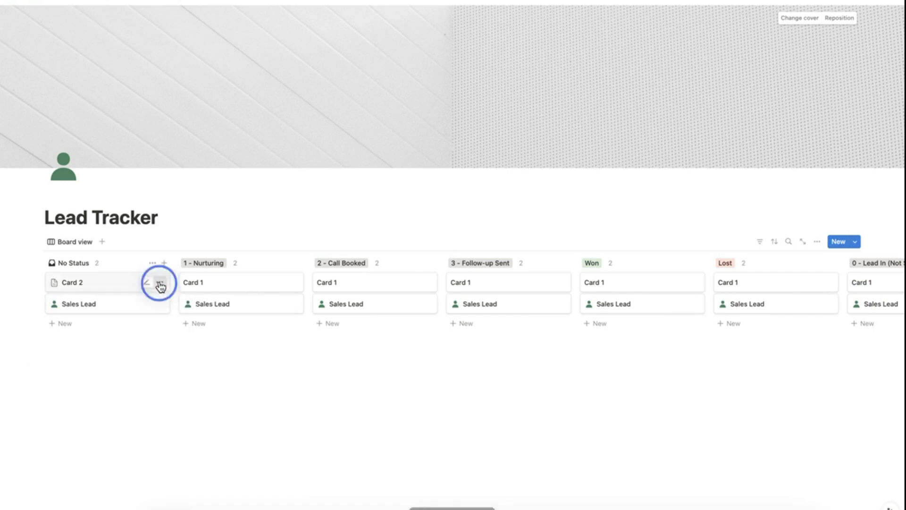
click(182, 313)
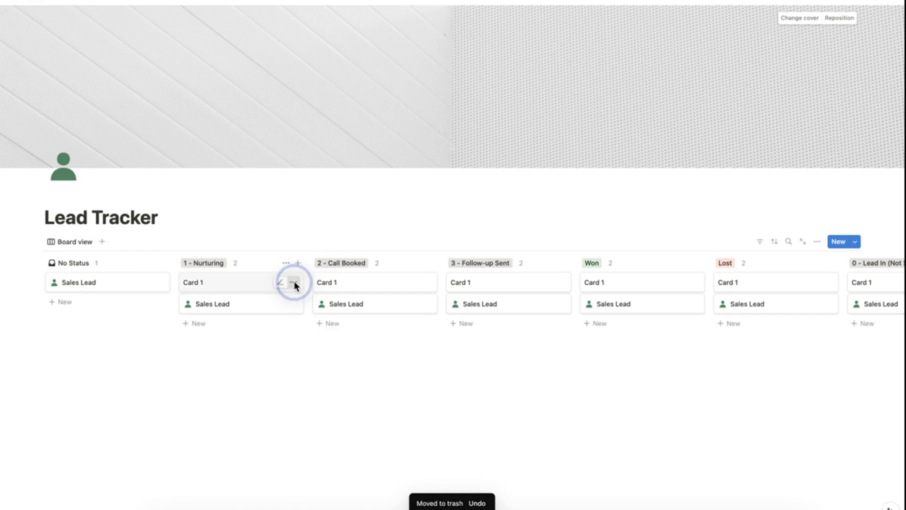
click(294, 282)
click(330, 316)
click(428, 283)
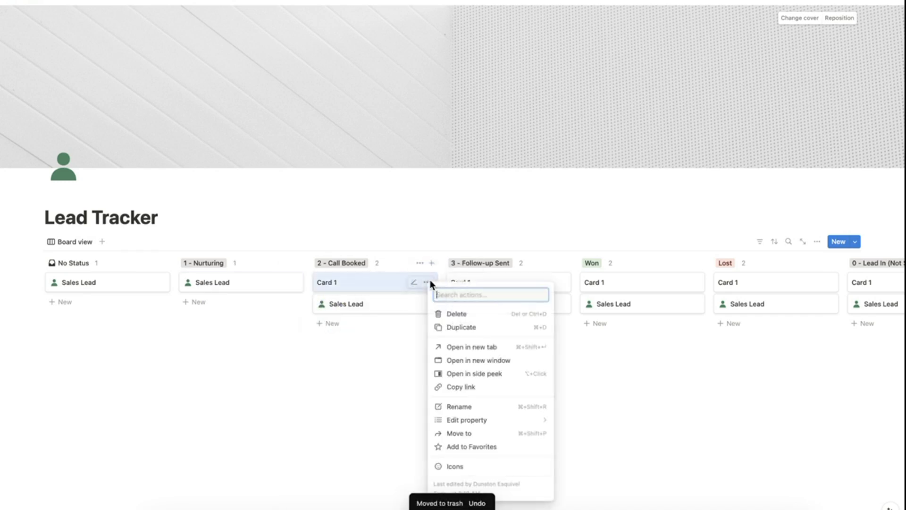
click(468, 313)
Delete Card 1 from Follow-up Sent, Won, Lost and Lead In, then scroll back left.
click(561, 283)
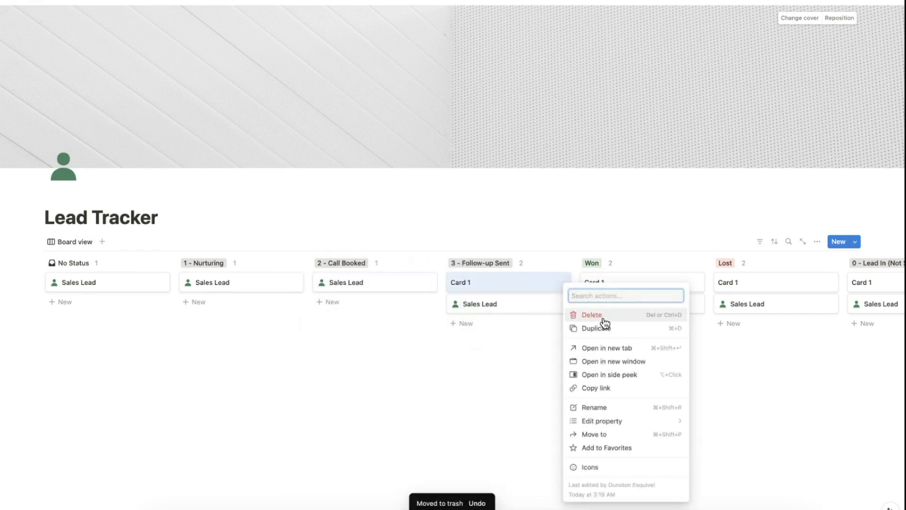
click(602, 315)
click(694, 282)
click(732, 314)
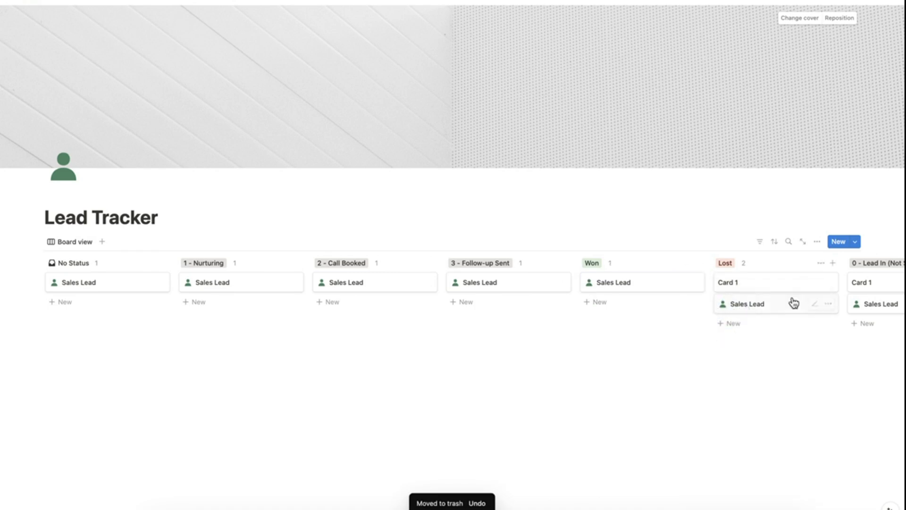
click(828, 283)
click(843, 315)
scroll(843, 314, right, 3)
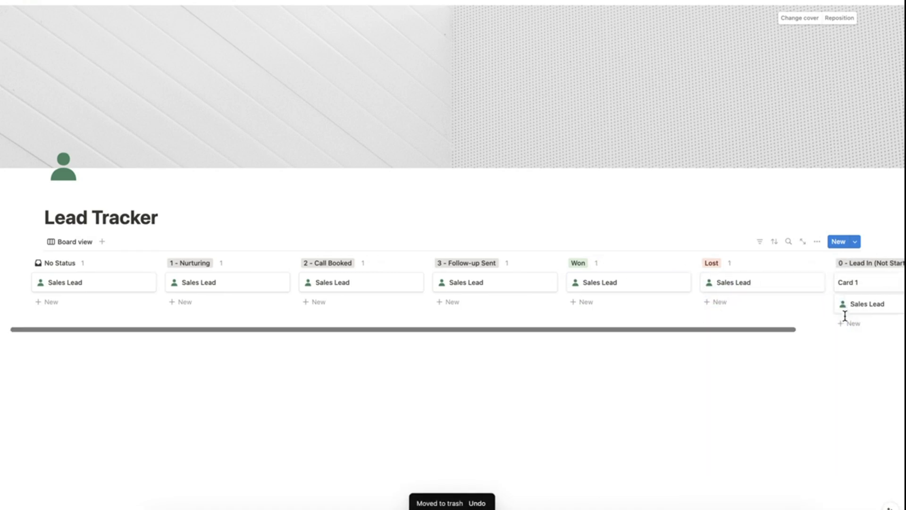
click(826, 282)
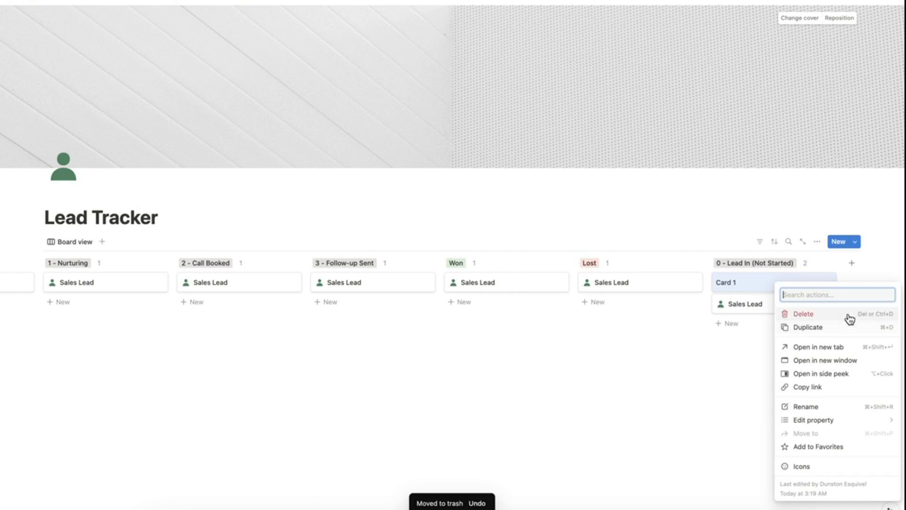
click(847, 315)
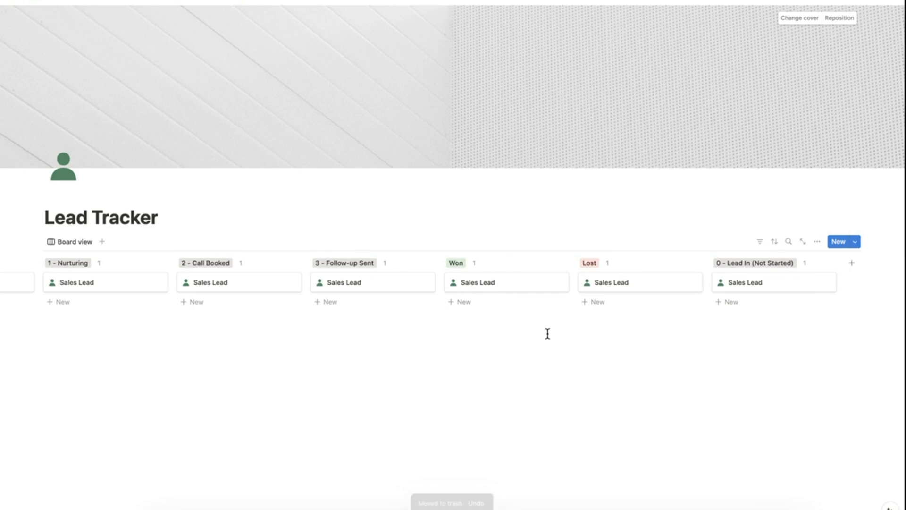
scroll(377, 293, left, 1)
scroll(378, 292, left, 3)
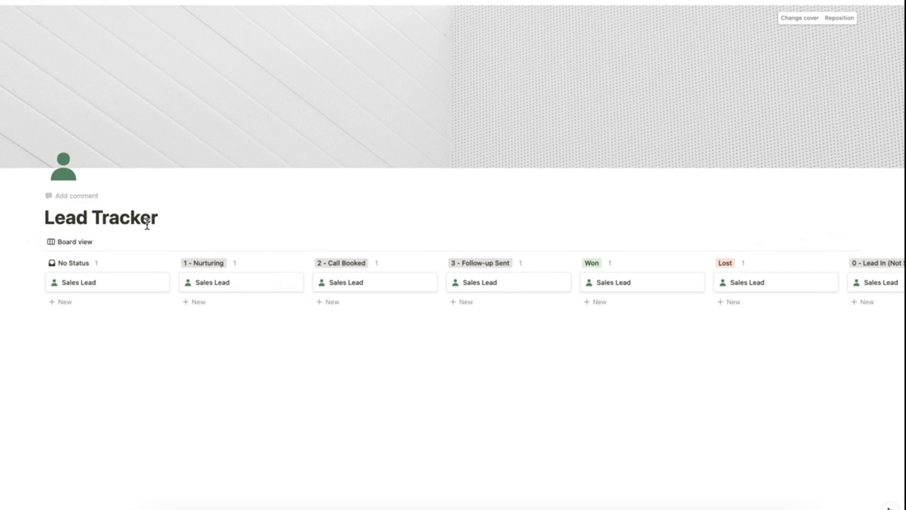
Add a table view named 'Due to Follow Up' with the database title hidden.
click(103, 243)
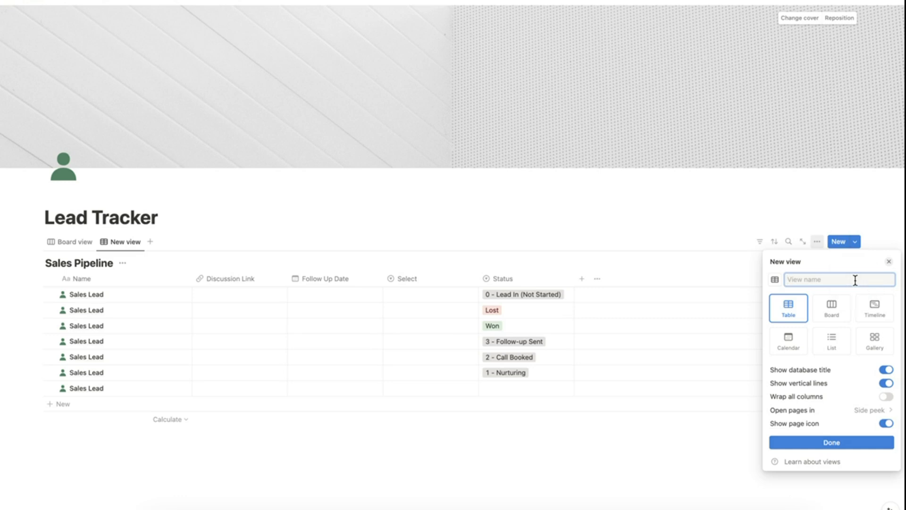
text(Due to Follow Up)
click(886, 370)
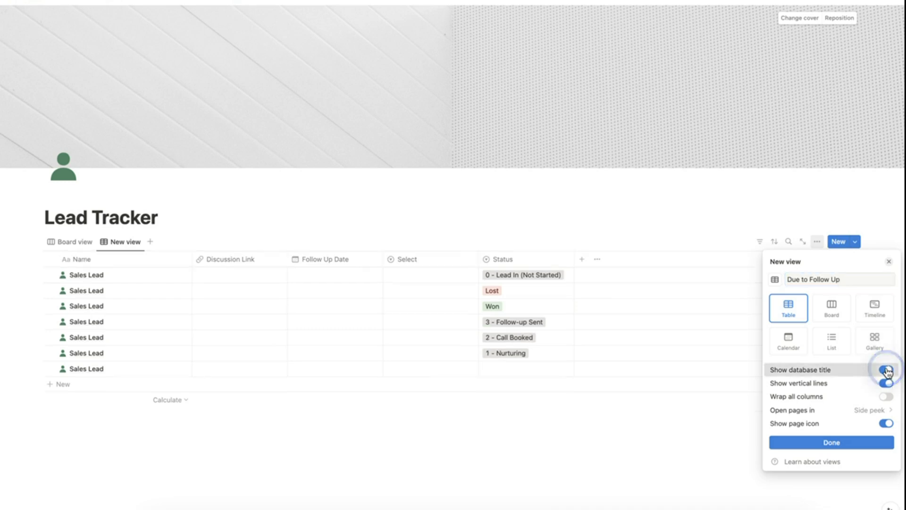
click(824, 444)
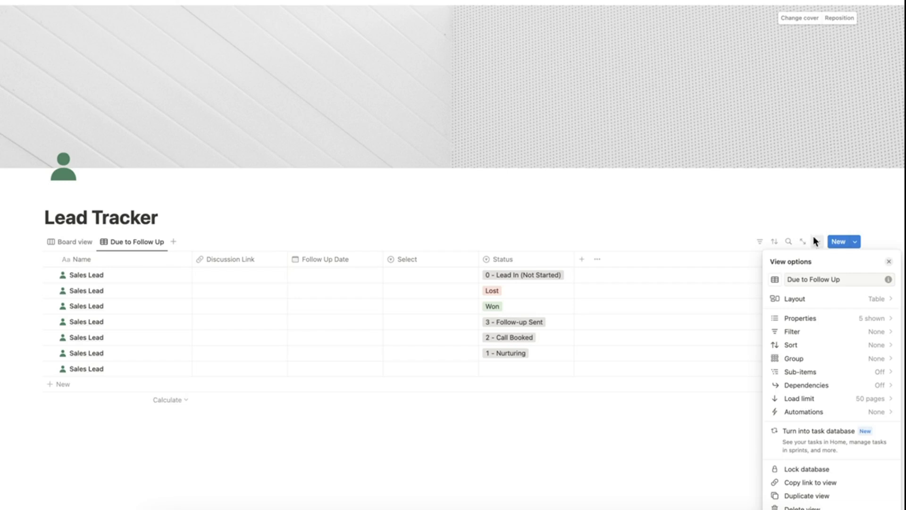
Filter the view to Follow Up Date on or before Today, saved for everyone.
click(885, 335)
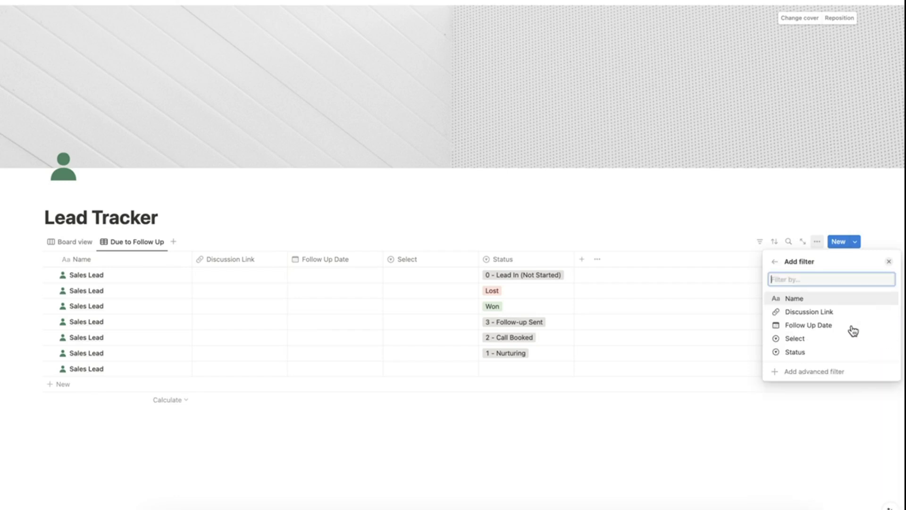
click(820, 328)
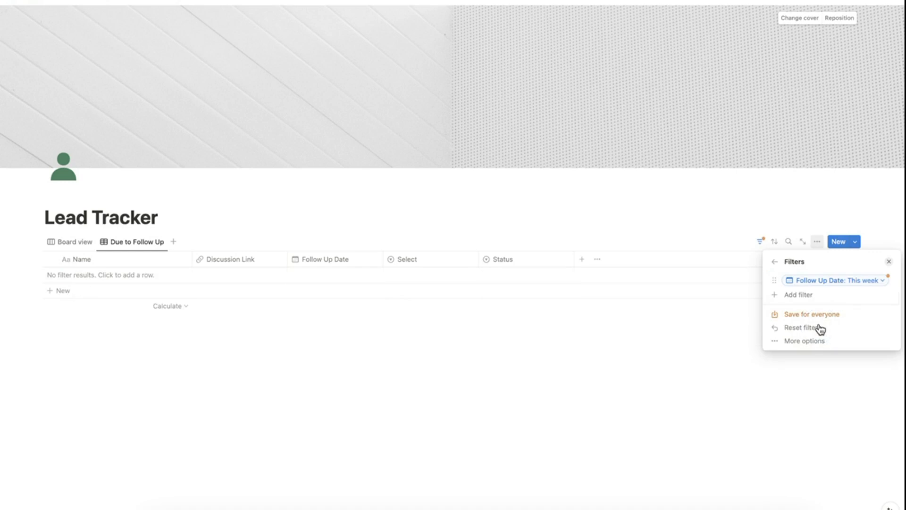
click(878, 285)
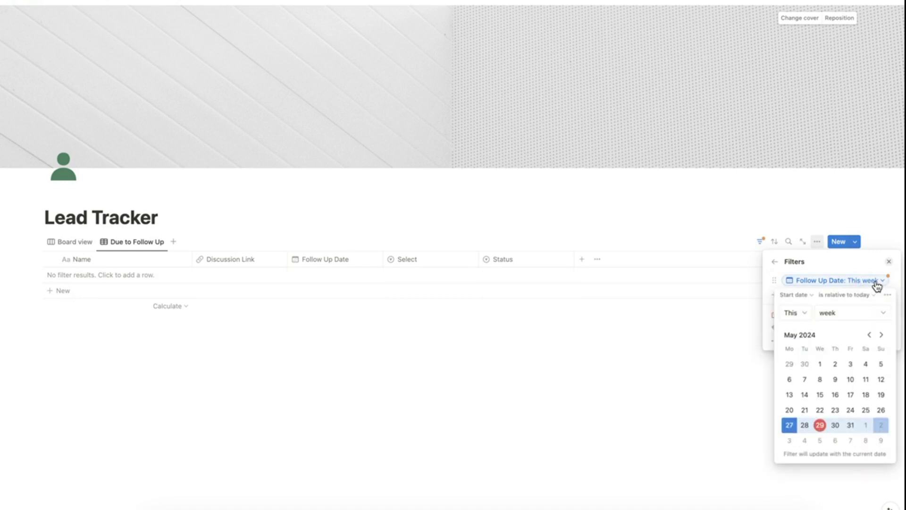
click(870, 295)
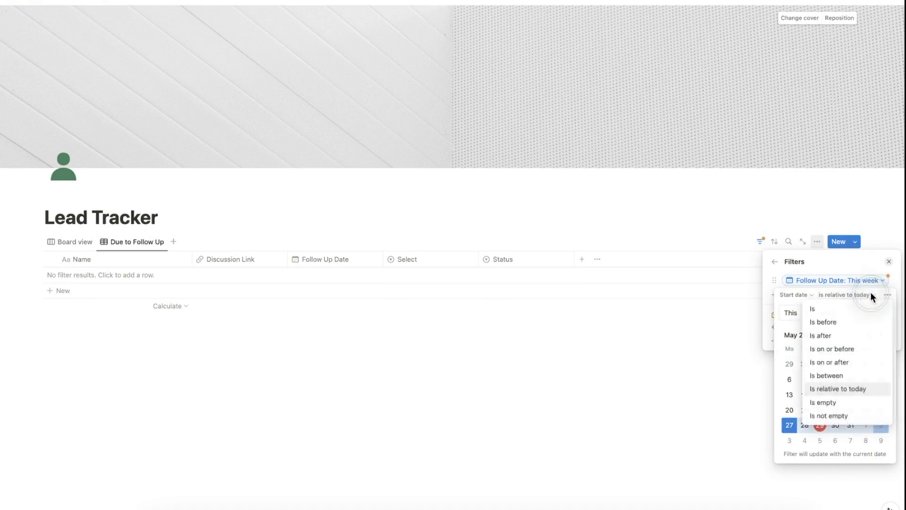
click(869, 352)
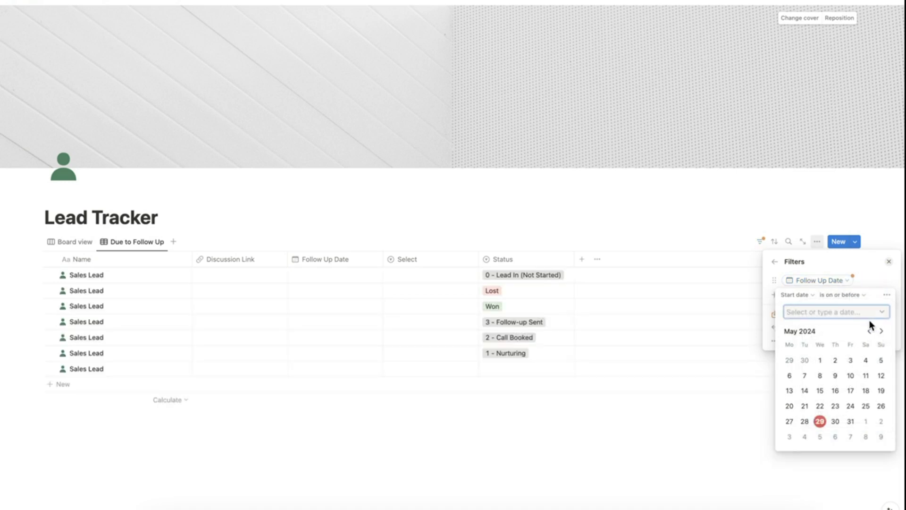
click(881, 314)
click(833, 326)
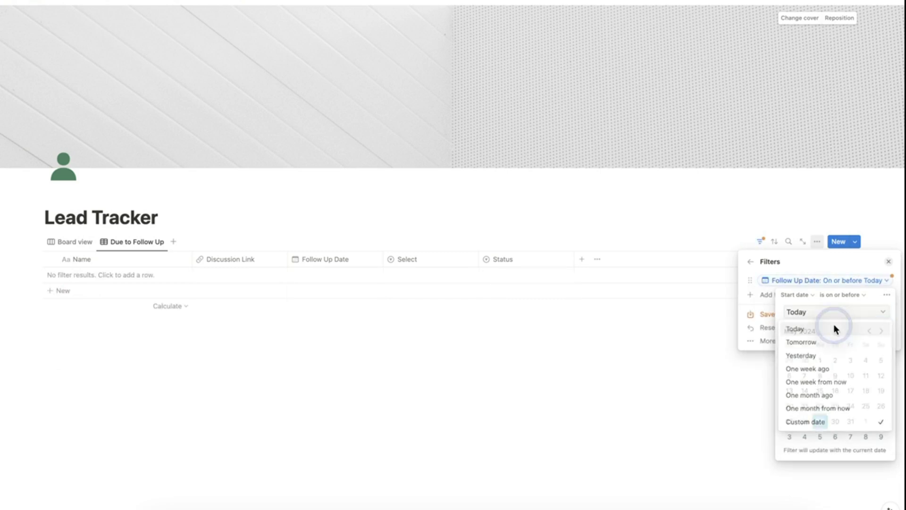
click(836, 263)
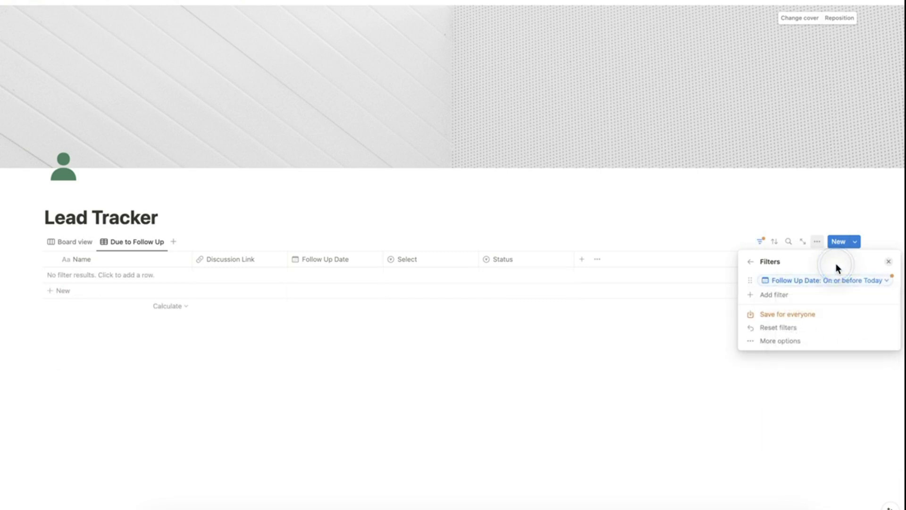
click(800, 315)
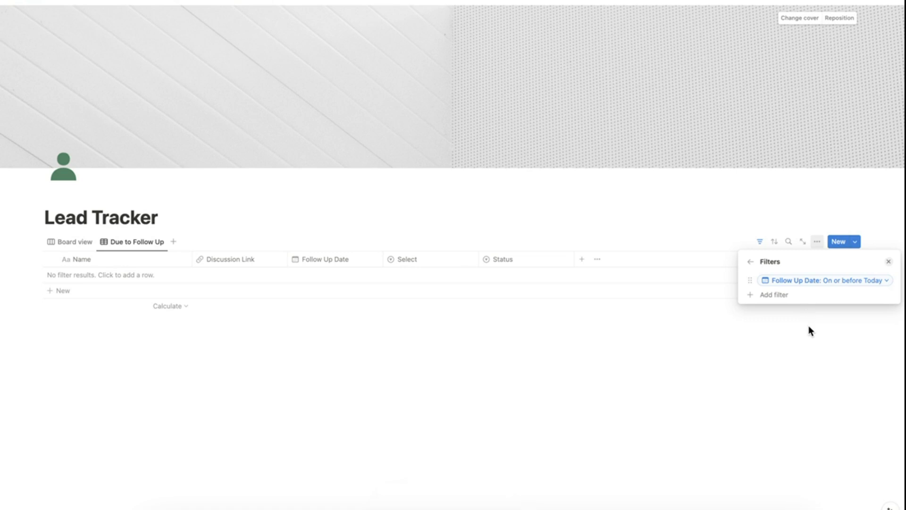
click(817, 242)
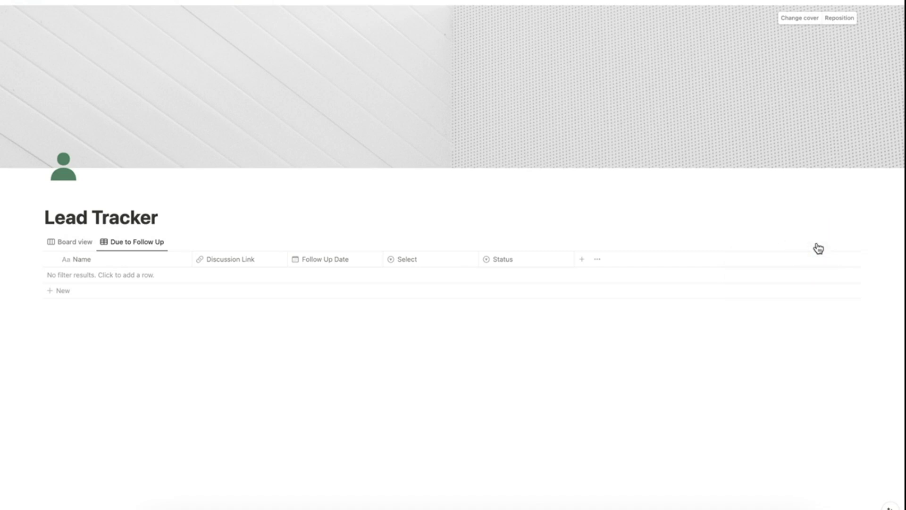
Sort the view by Follow Up Date ascending.
click(817, 242)
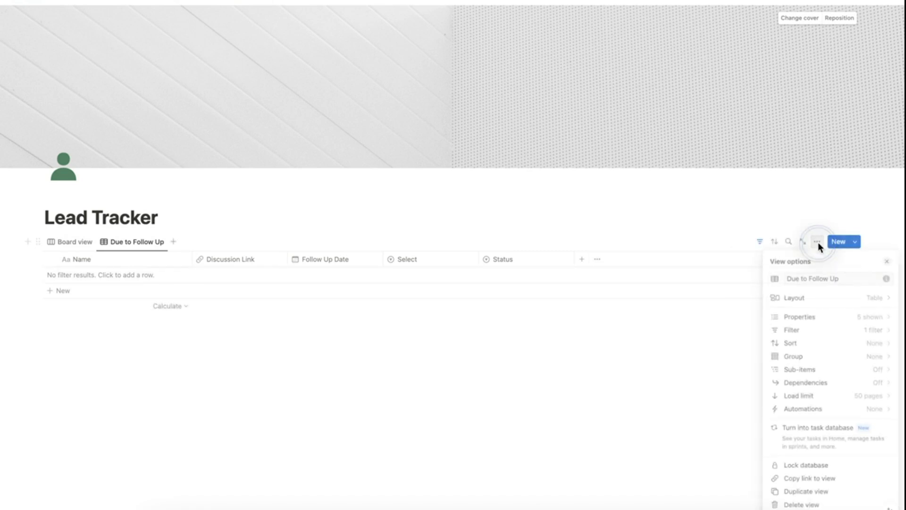
click(831, 344)
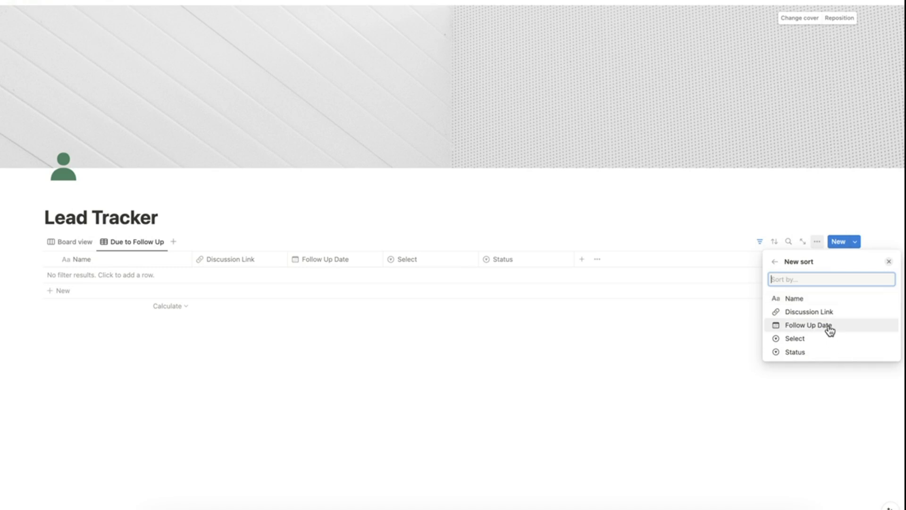
click(829, 330)
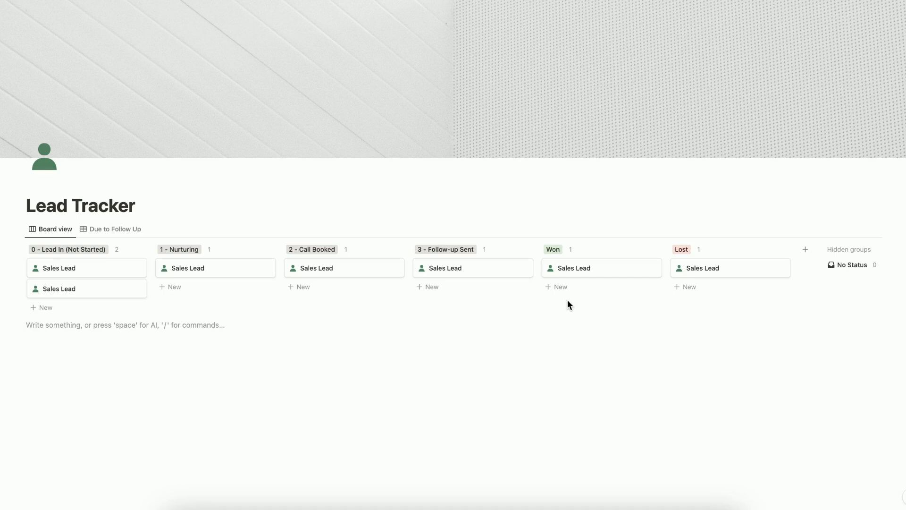
From the Call Booked lead's page, rename the Select property to 🔥 via the emoji chooser.
click(346, 272)
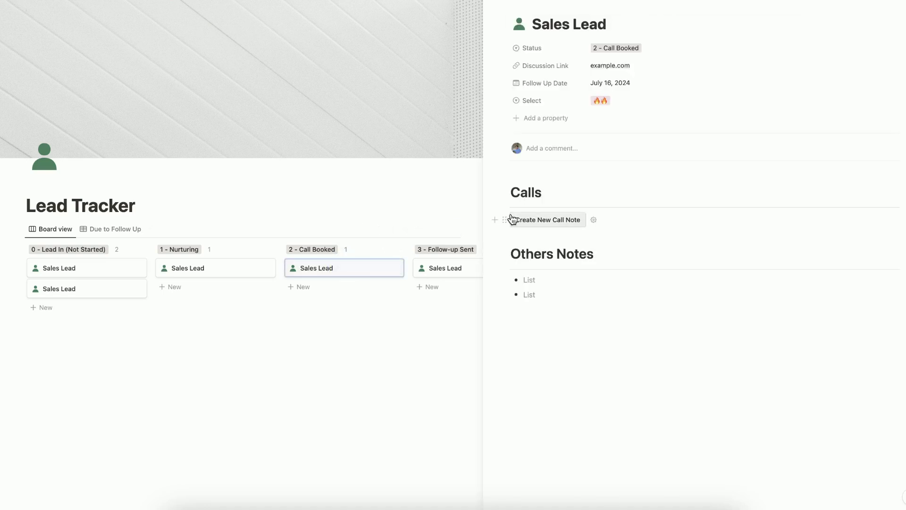
click(542, 105)
click(547, 117)
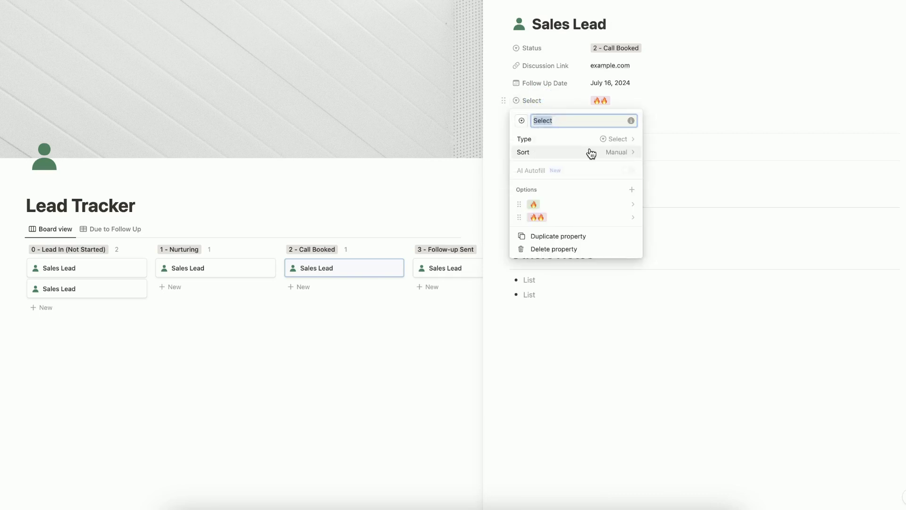
key(BackSpace)
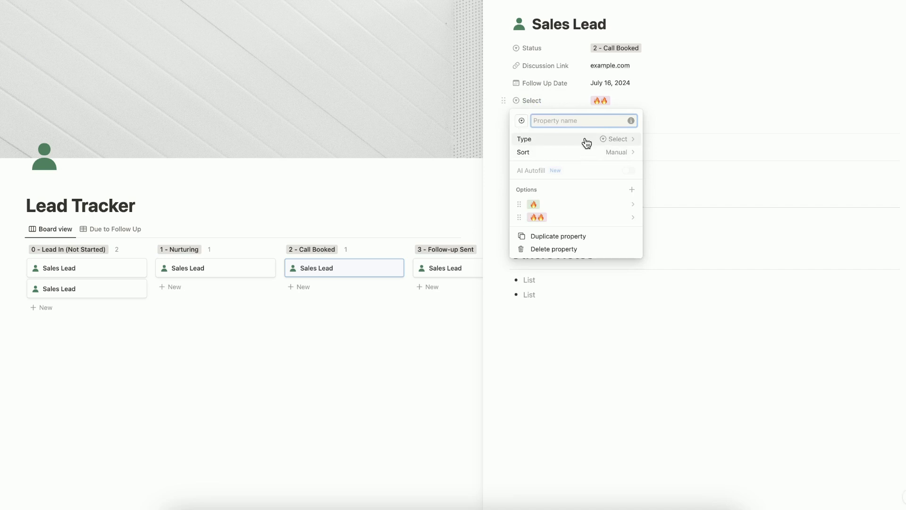
key(ctrl+super+space)
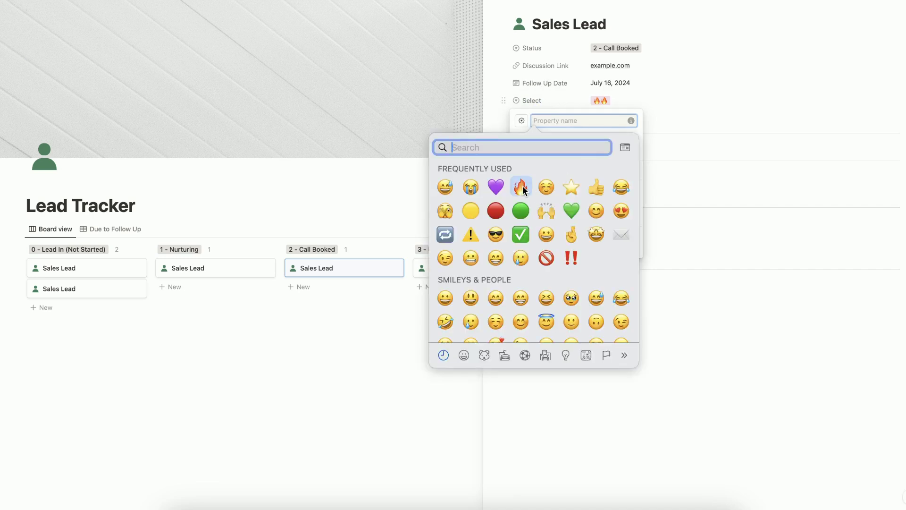
click(521, 187)
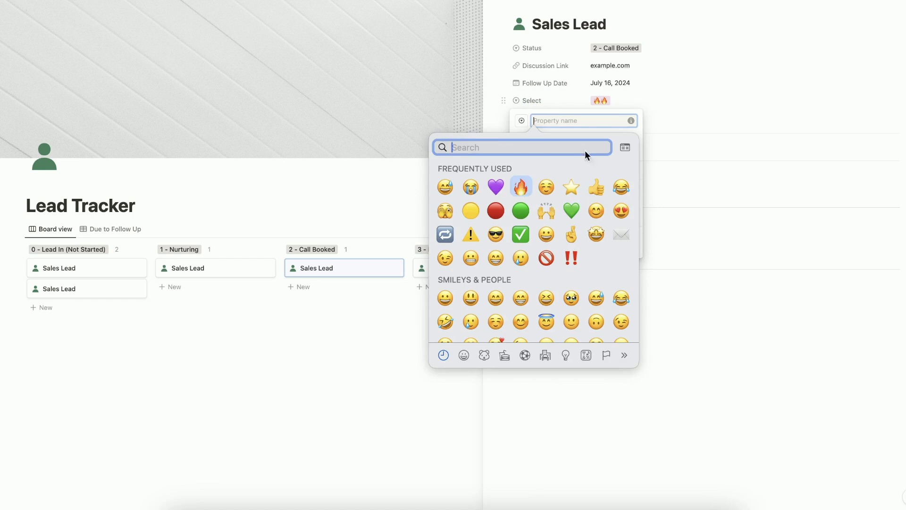
click(692, 109)
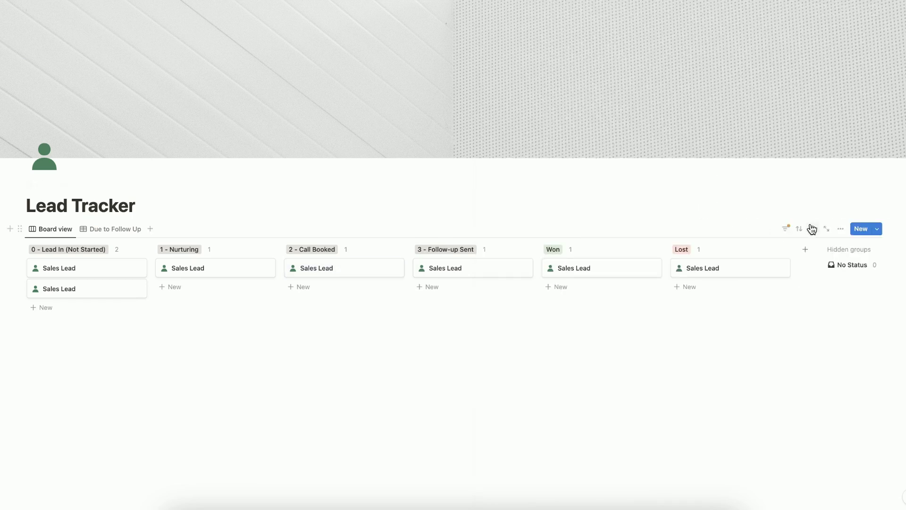
Make board cards show the Discussion Link, Follow Up Date and 🔥 rating properties.
click(840, 229)
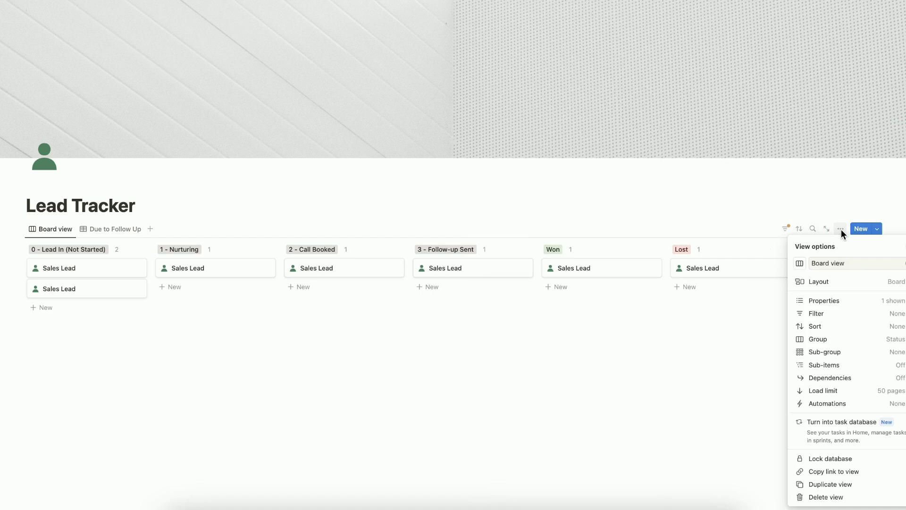
click(839, 304)
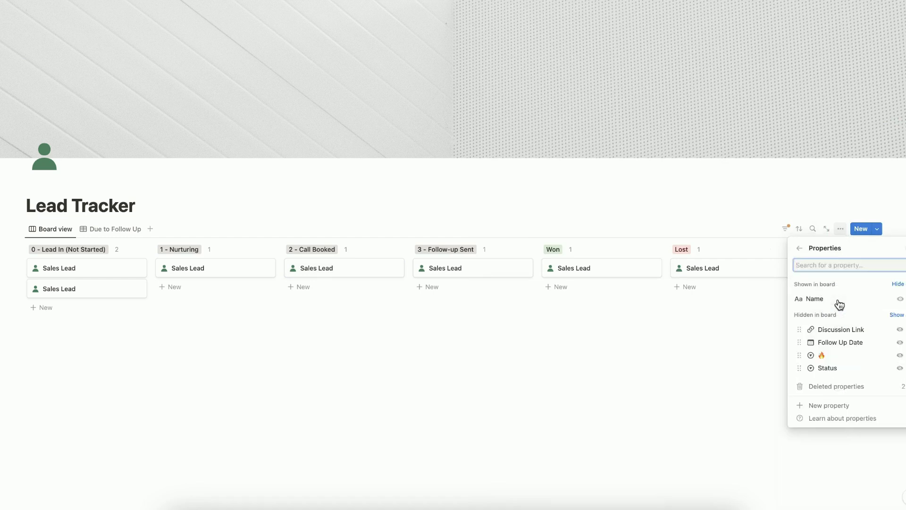
click(899, 329)
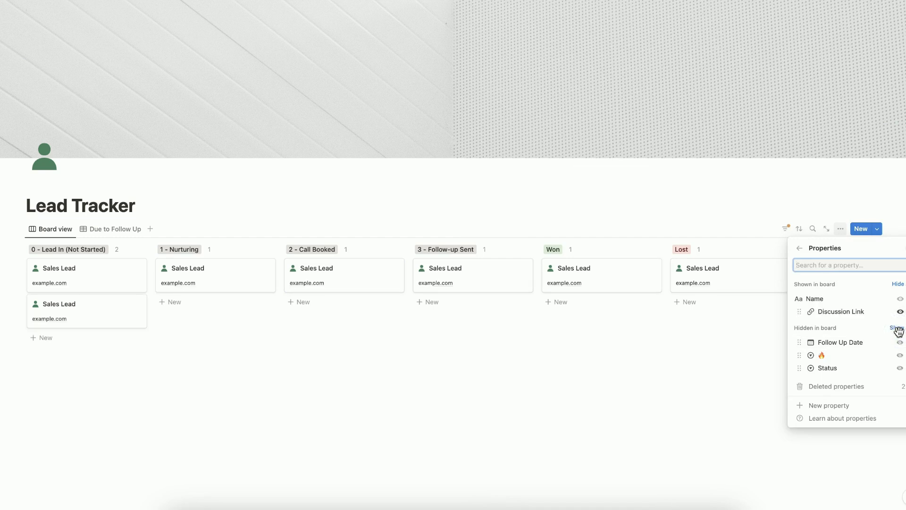
click(900, 344)
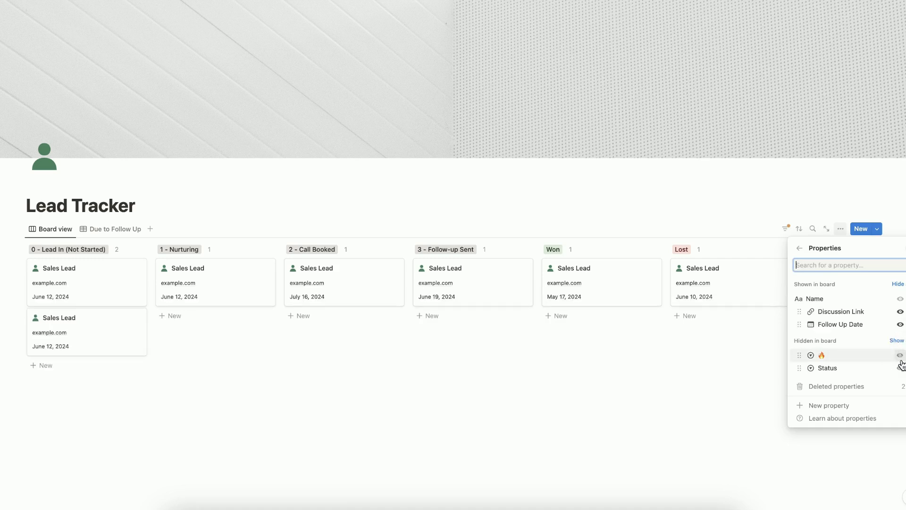
click(901, 356)
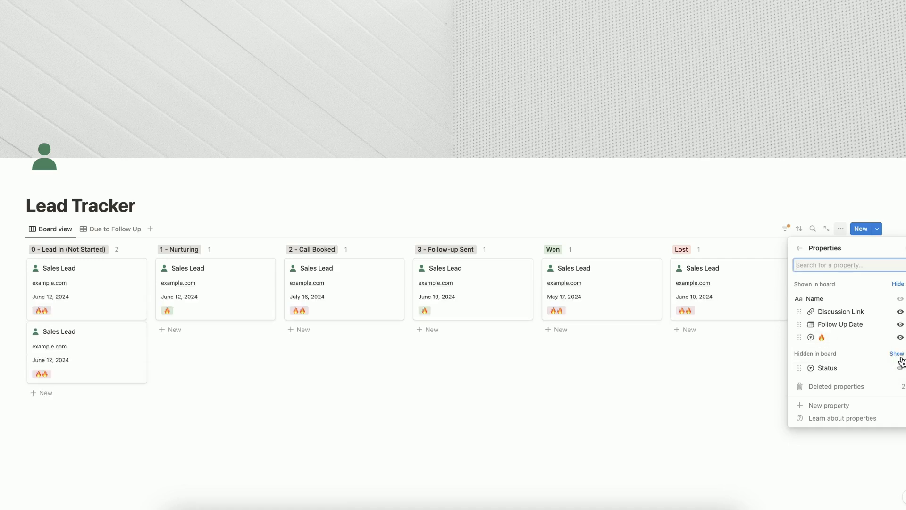